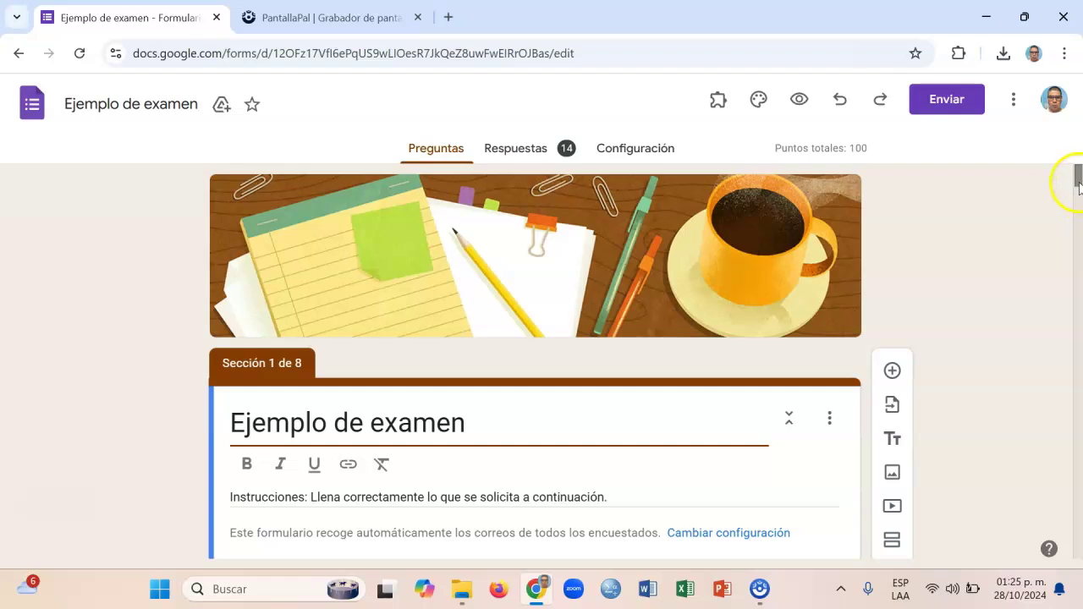
# Review the exam form from its header and section 1 fields to the start of section 2, "Preguntas de opción múltiple"
pyautogui.scroll(-5, 1077, 182)
pyautogui.scroll(5, 1077, 183)
pyautogui.scroll(-4, 1075, 180)
pyautogui.scroll(3, 1075, 157)
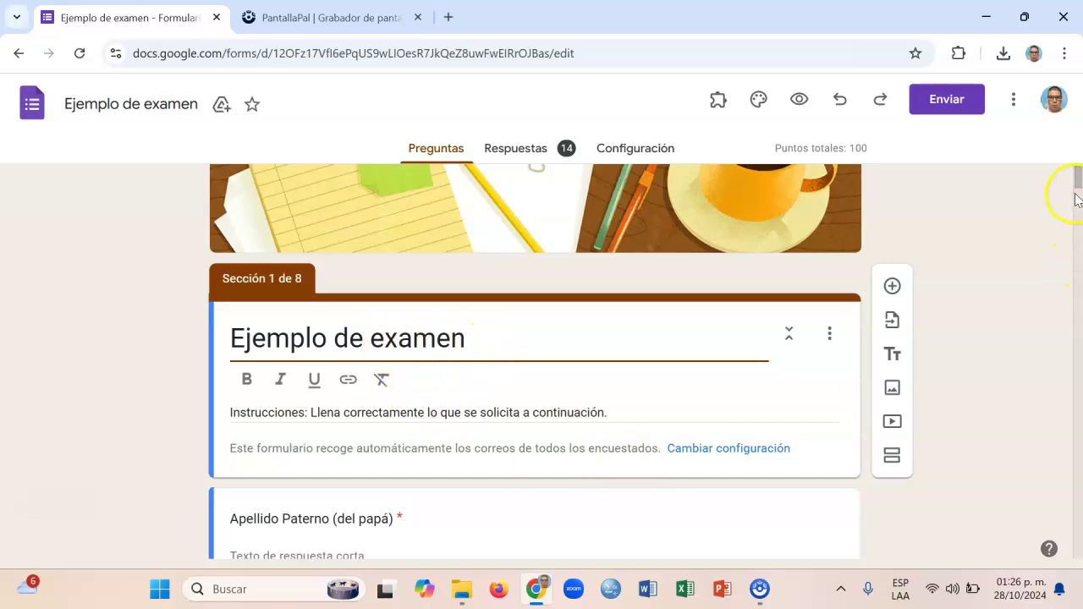
pyautogui.moveTo(1078, 180); pyautogui.dragTo(1076, 186)
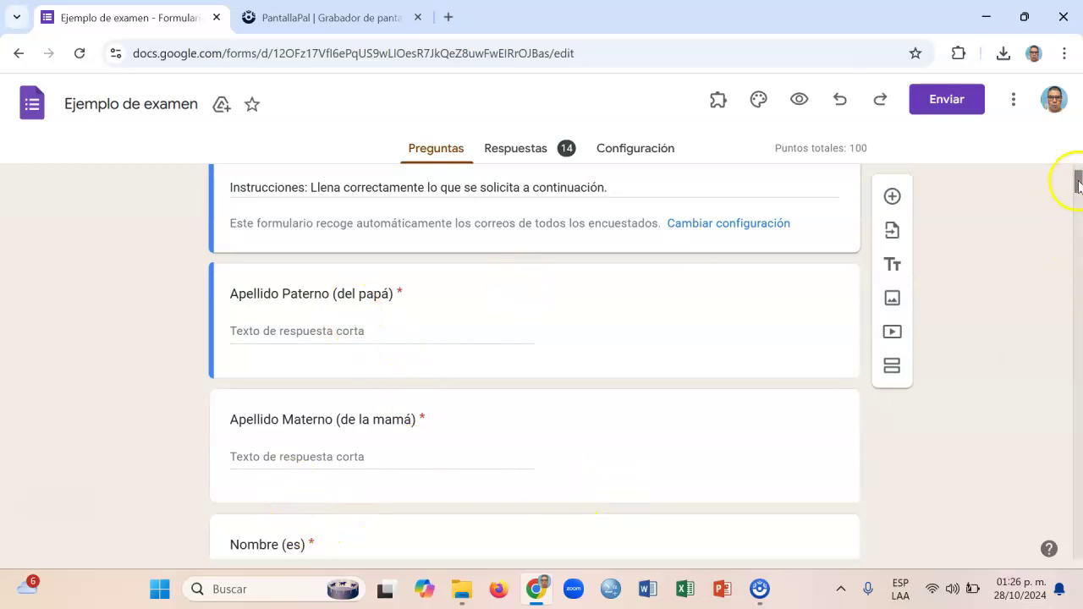
pyautogui.moveTo(1075, 178); pyautogui.dragTo(1077, 200)
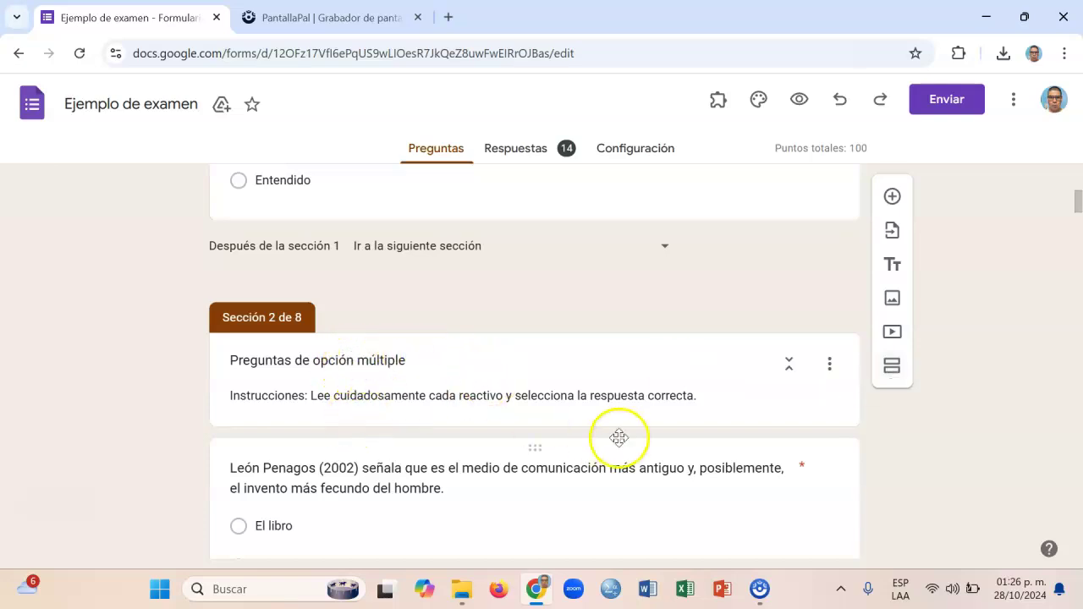
pyautogui.click(1077, 198)
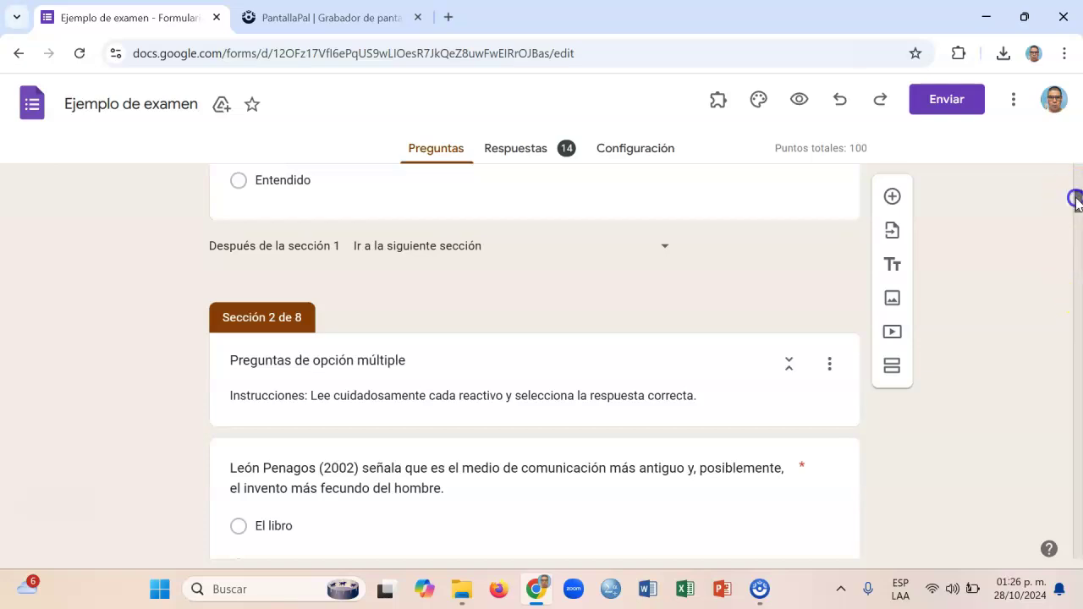
pyautogui.moveTo(1077, 198); pyautogui.dragTo(1078, 204)
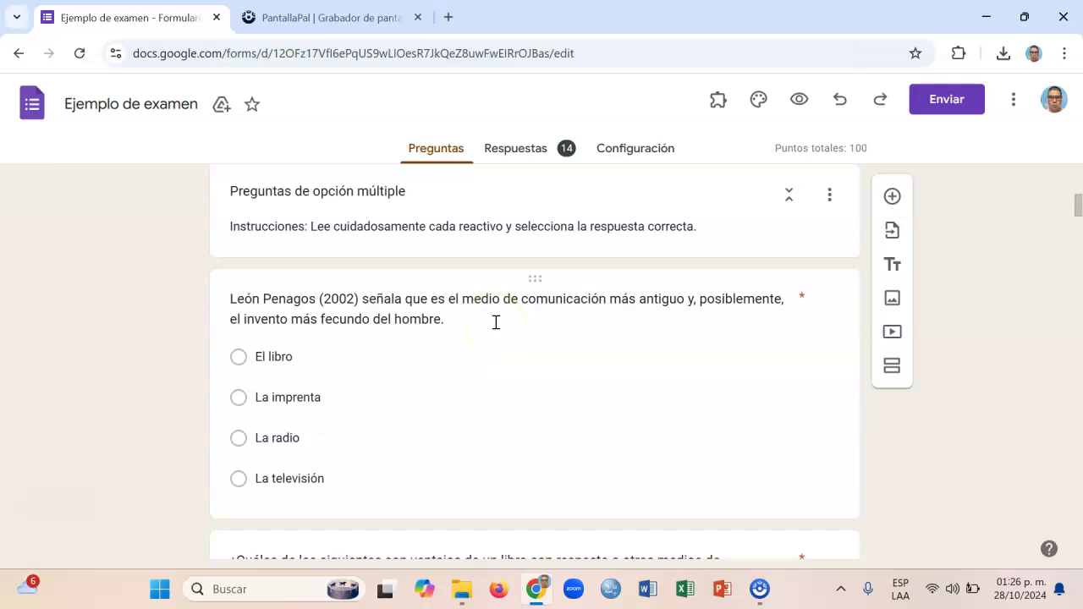
# Open the first multiple-choice question of section 2 and examine its options and answer key, closing the key without changes
pyautogui.click(414, 391)
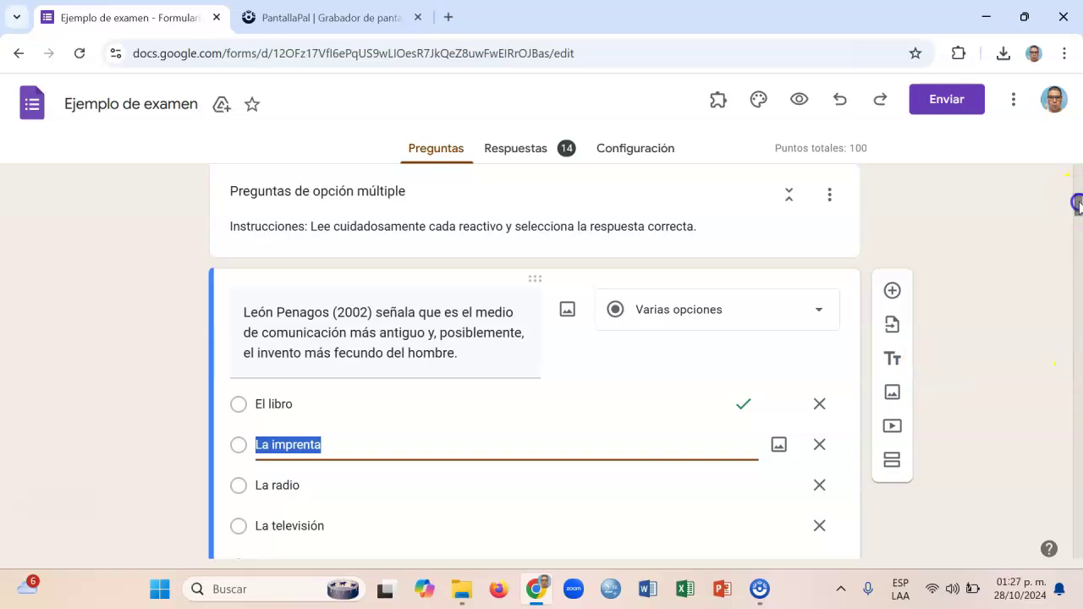
pyautogui.moveTo(1078, 203); pyautogui.dragTo(1078, 209)
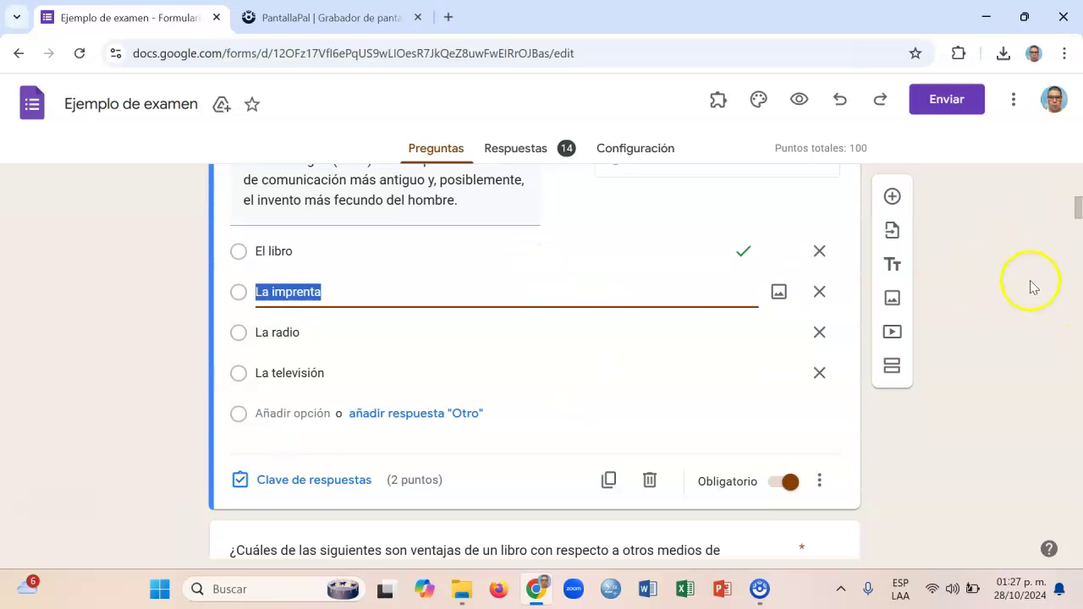
pyautogui.click(1079, 206)
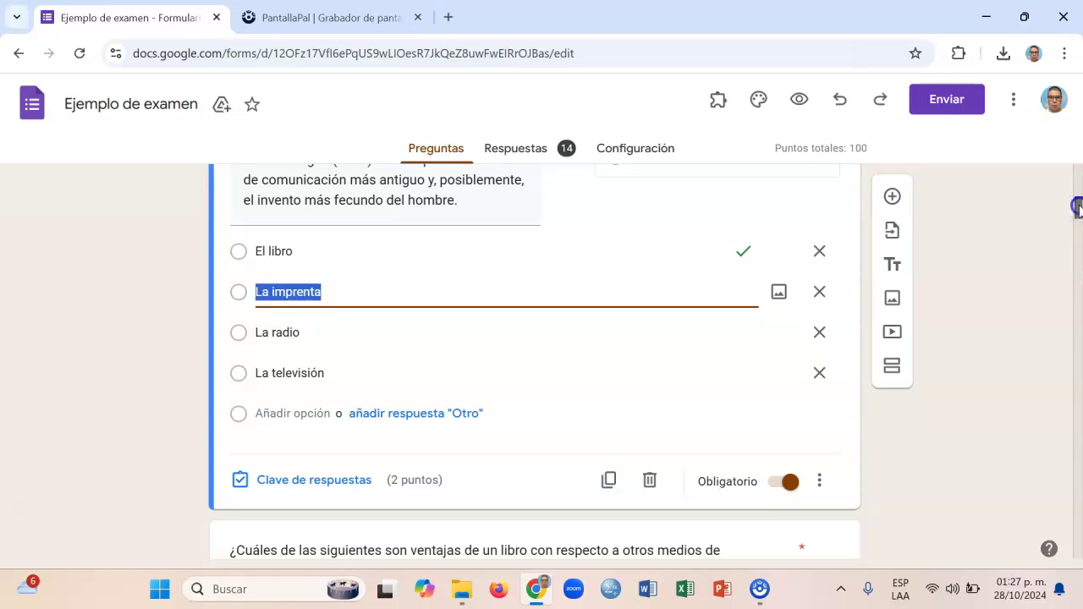
pyautogui.moveTo(1079, 206)
pyautogui.mouseDown()
pyautogui.moveTo(1079, 192)
pyautogui.moveTo(1079, 204)
pyautogui.mouseUp()
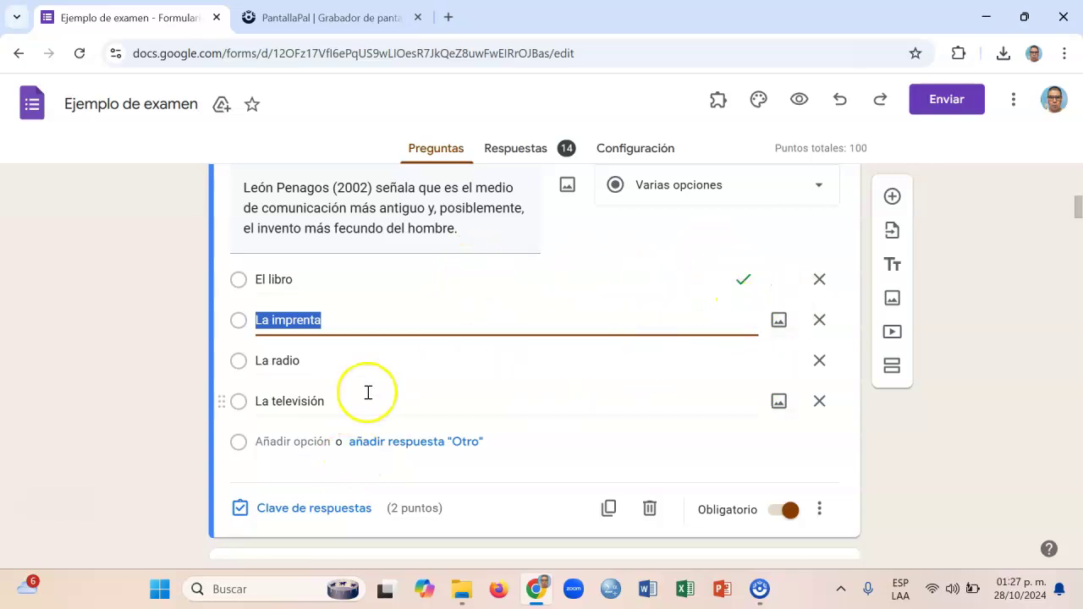
pyautogui.click(315, 510)
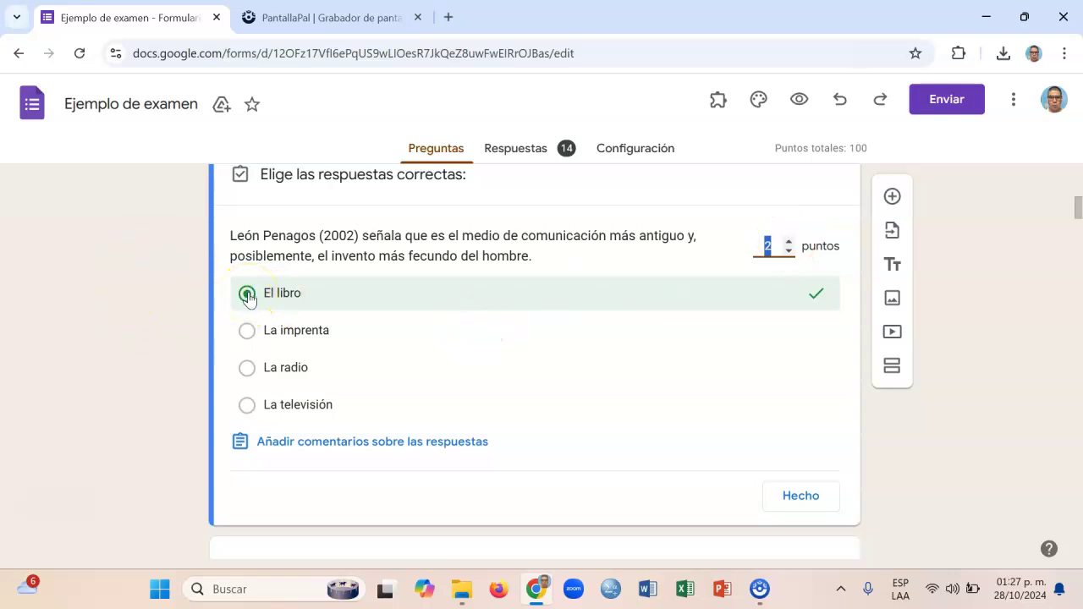
pyautogui.click(801, 496)
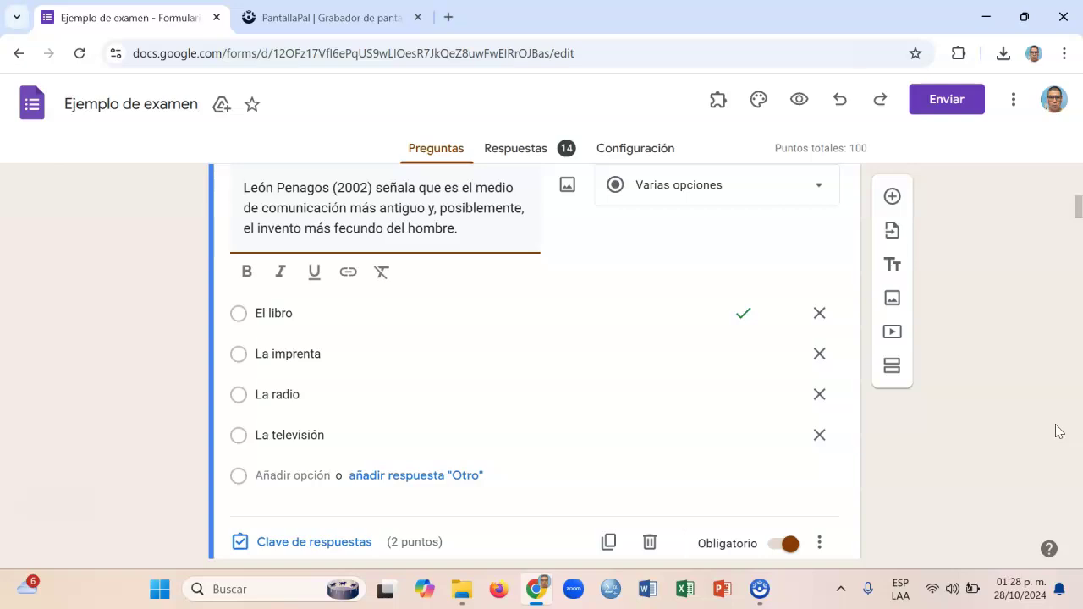
# Open the question about the advantages of a book and examine its options and answer key, closing the key without changes
pyautogui.click(1079, 211)
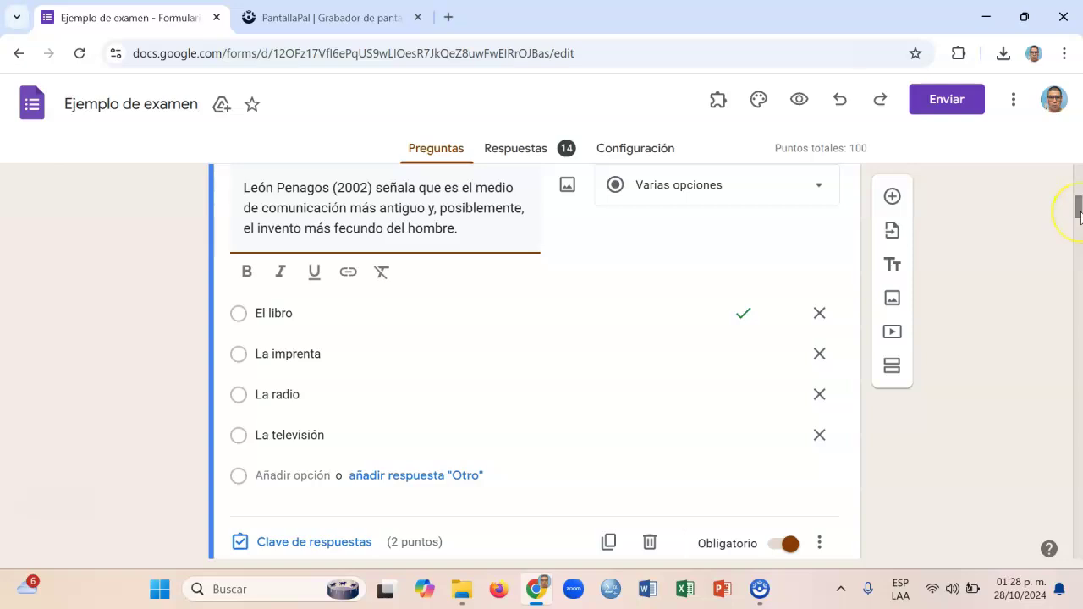
pyautogui.moveTo(1079, 211); pyautogui.dragTo(1076, 216)
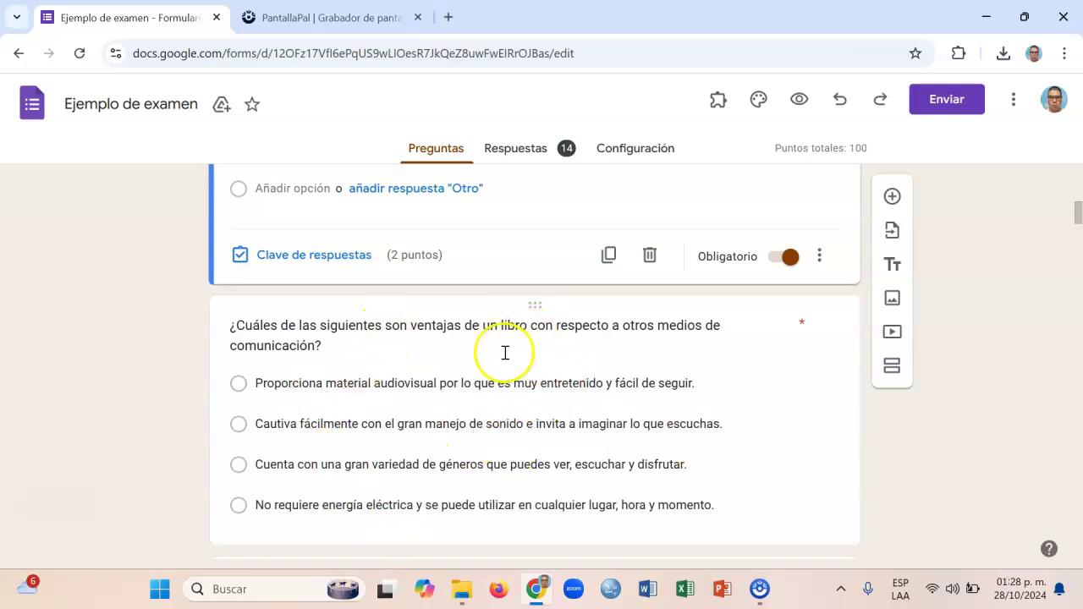
pyautogui.click(474, 417)
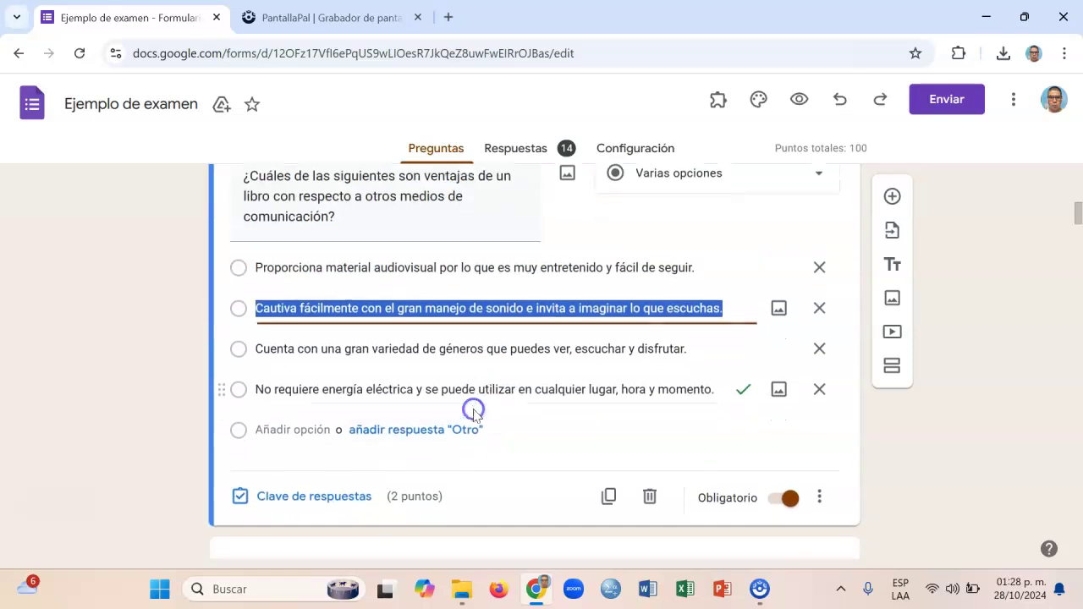
pyautogui.click(1077, 218)
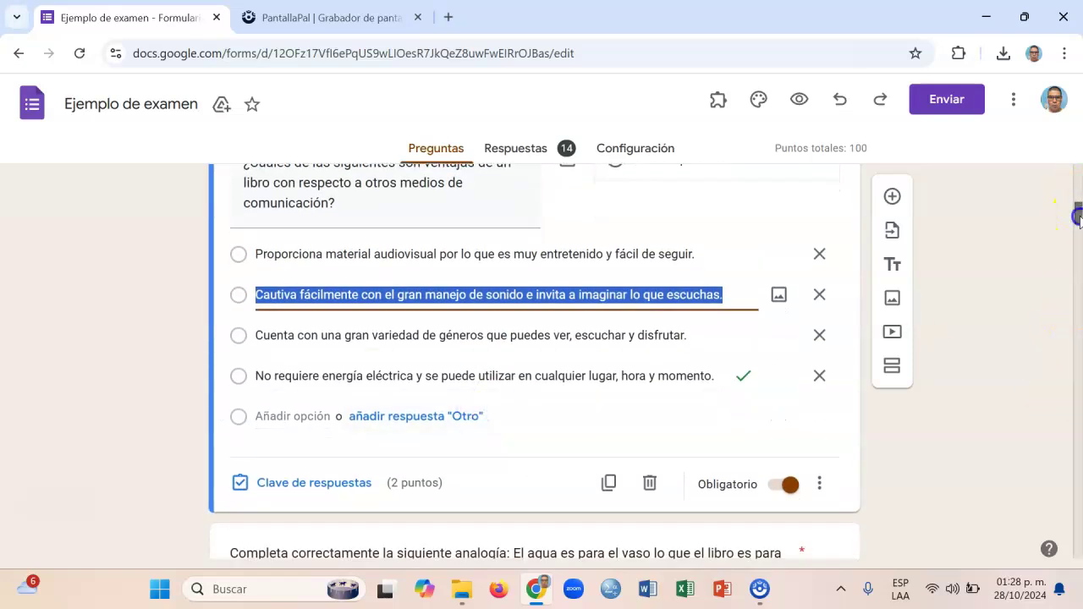
pyautogui.moveTo(1078, 219); pyautogui.dragTo(1077, 216)
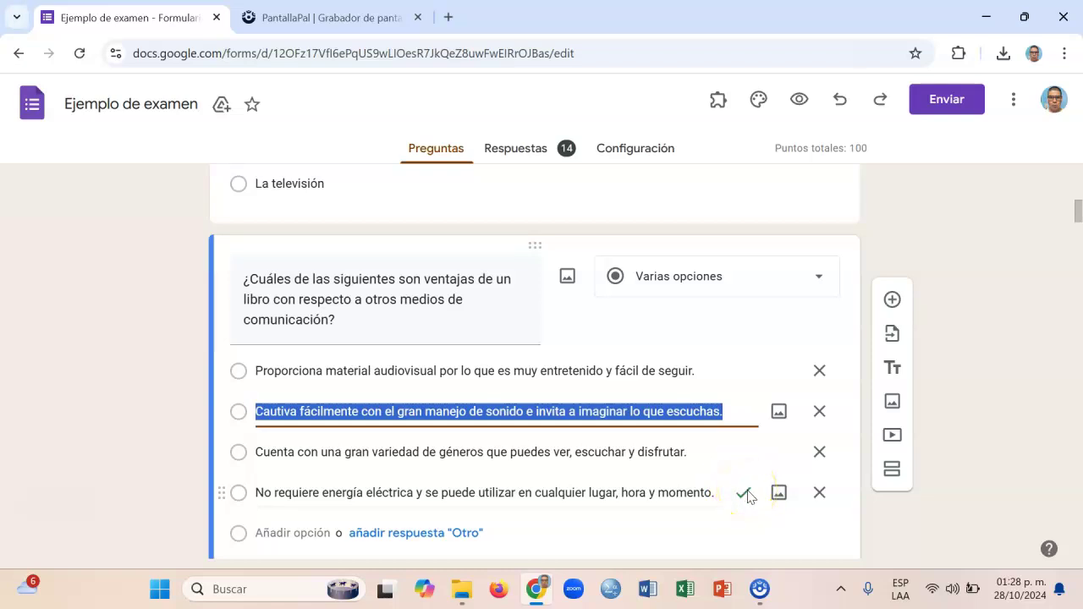
pyautogui.click(1077, 210)
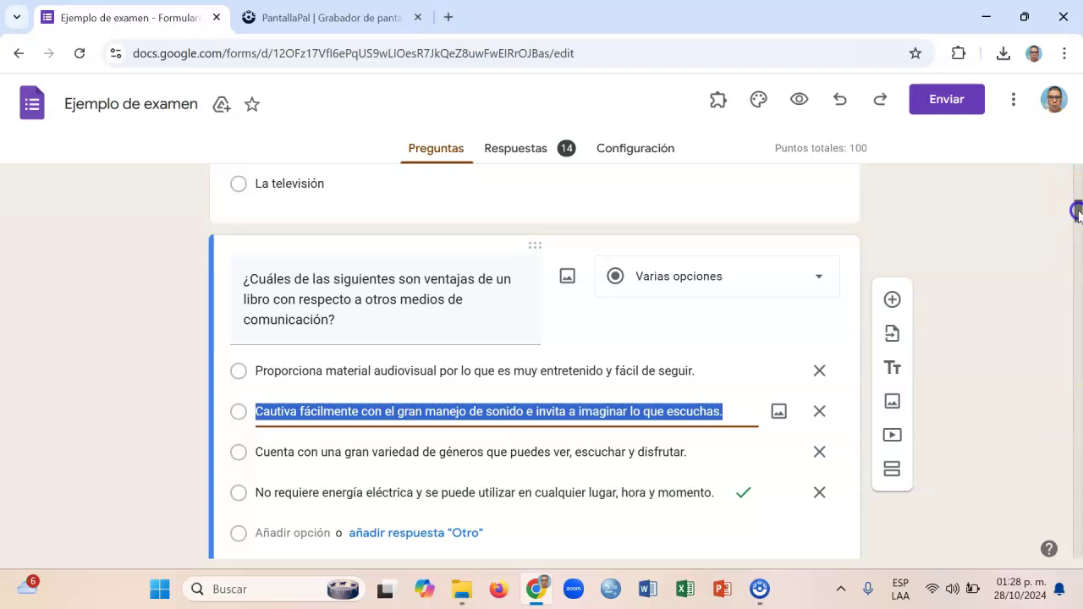
pyautogui.scroll(-2, 1077, 210)
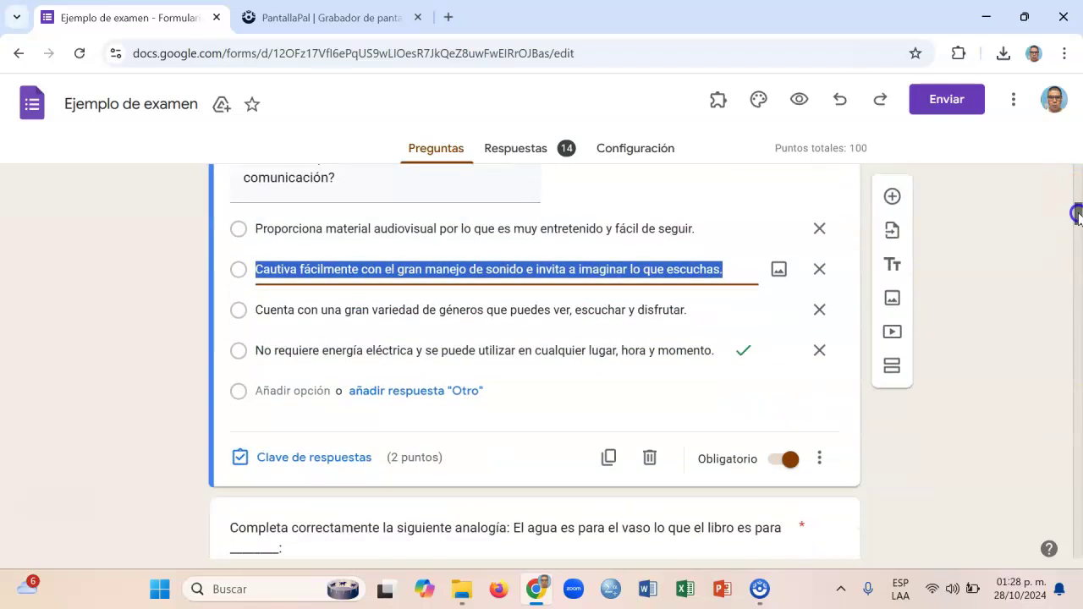
pyautogui.click(338, 458)
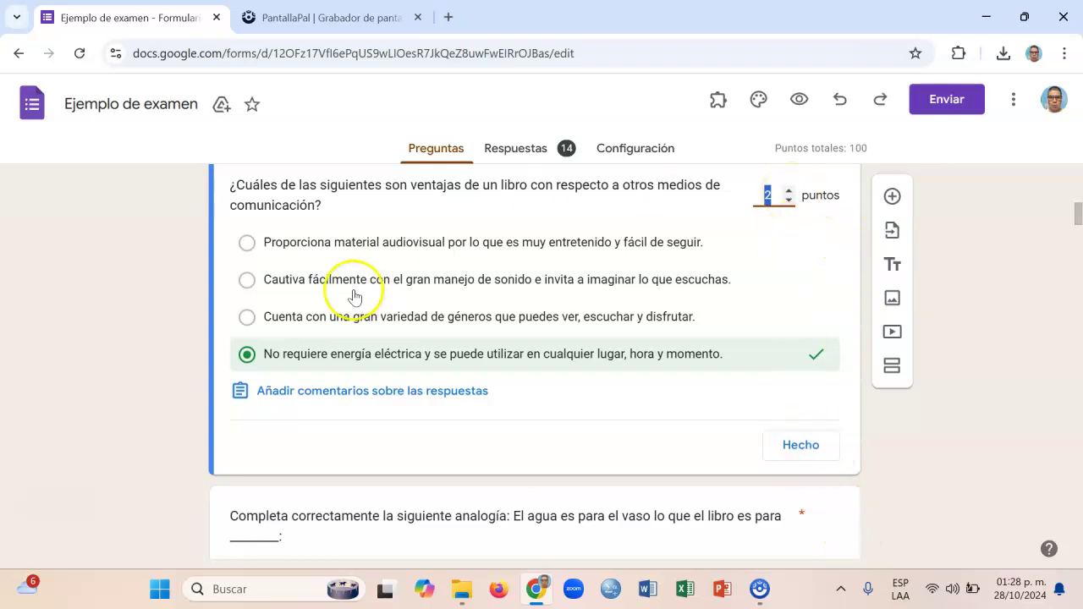
pyautogui.click(791, 446)
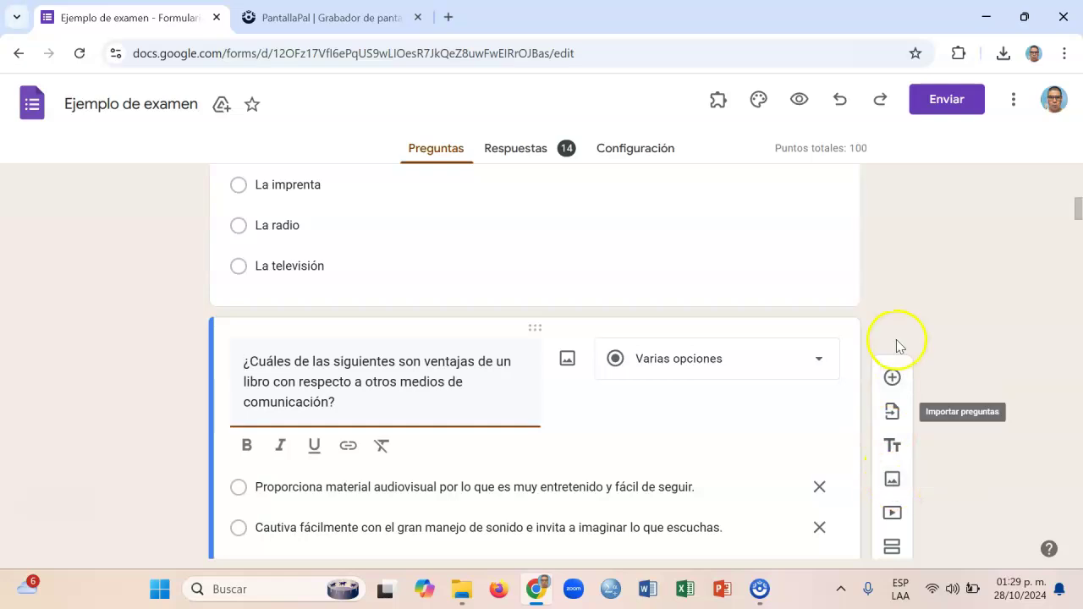
pyautogui.click(895, 391)
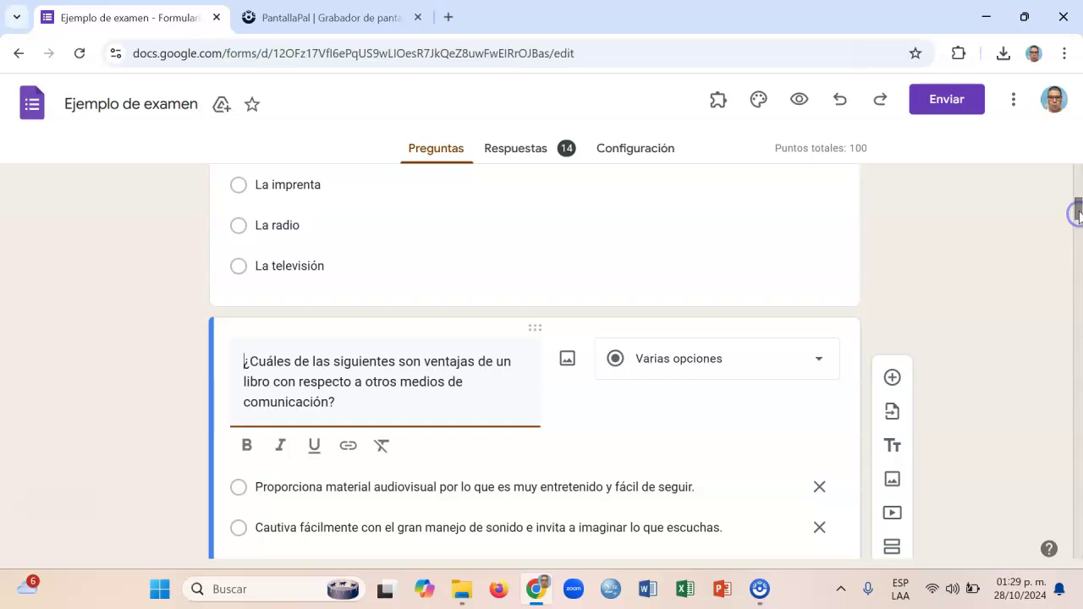
# Open the question with the Harry Potter book image and examine its picture, answer options and question settings
pyautogui.moveTo(1077, 211); pyautogui.dragTo(1078, 246)
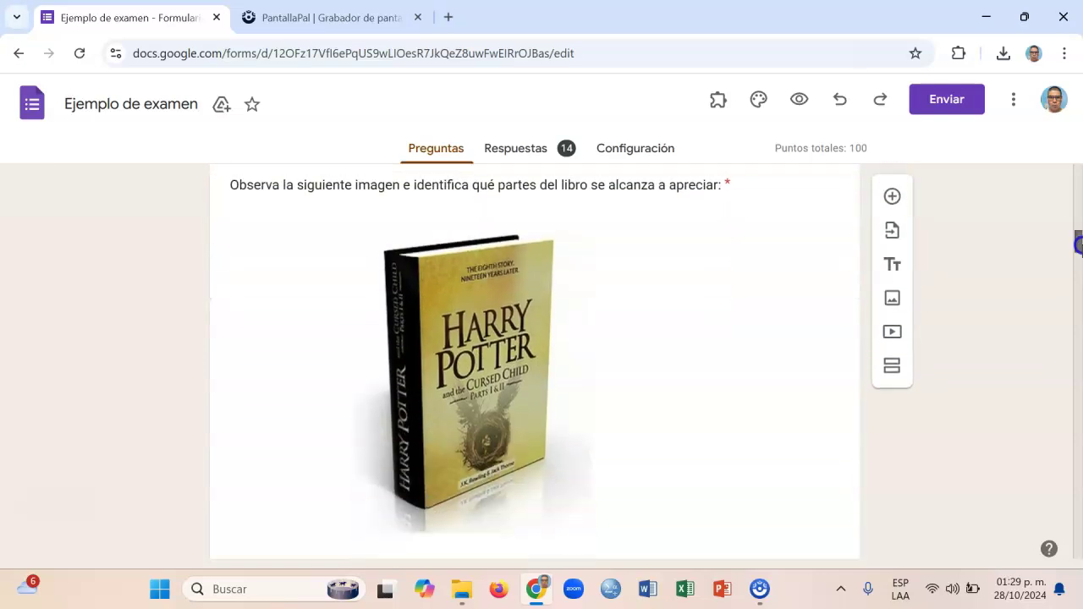
pyautogui.click(689, 225)
pyautogui.click(486, 363)
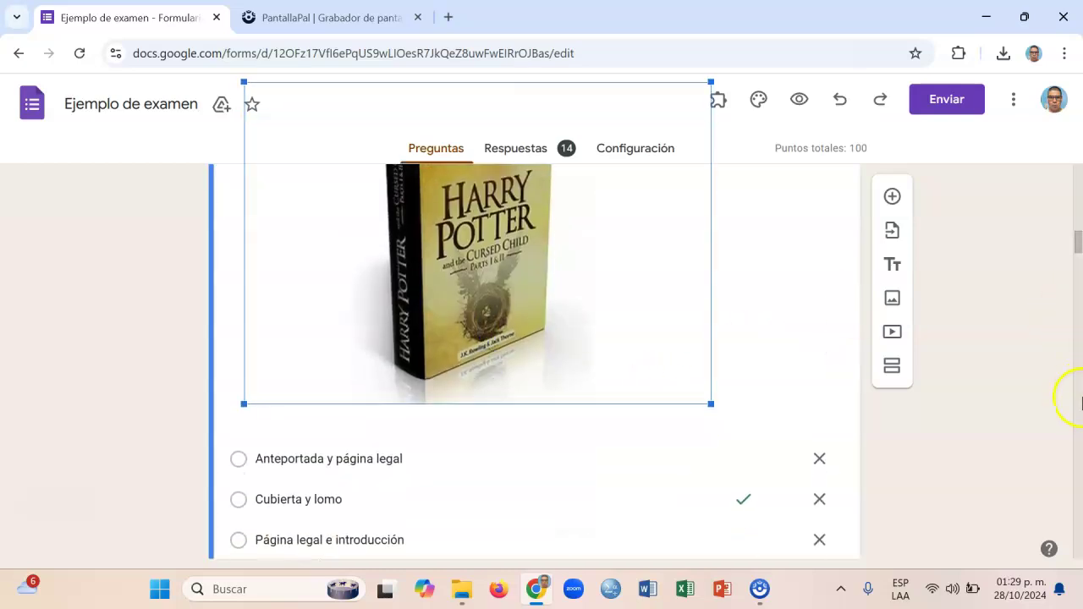
pyautogui.click(1077, 243)
pyautogui.scroll(-2, 1077, 243)
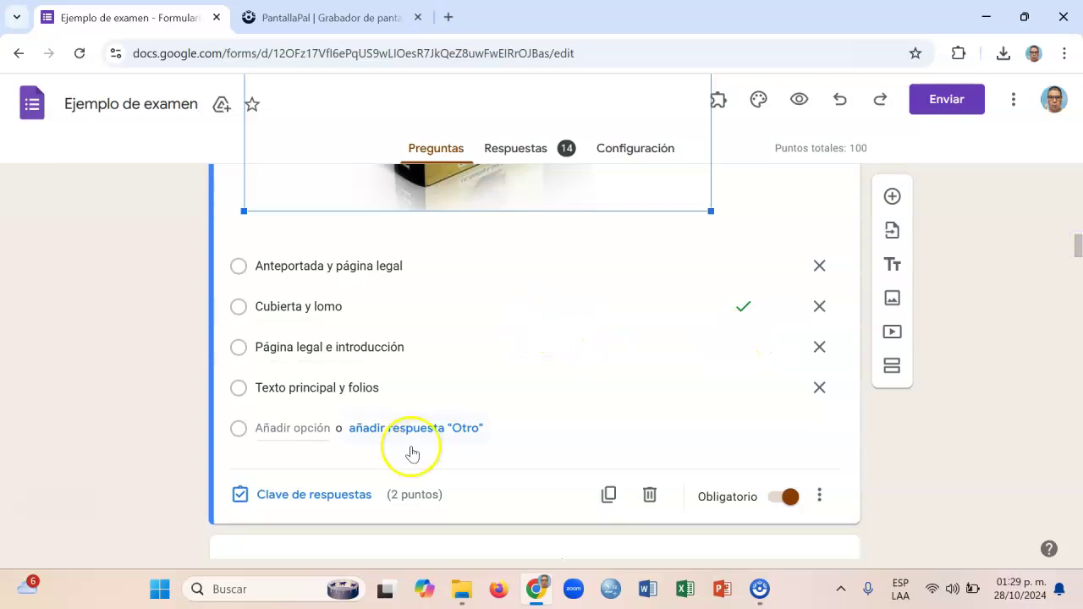
pyautogui.click(608, 498)
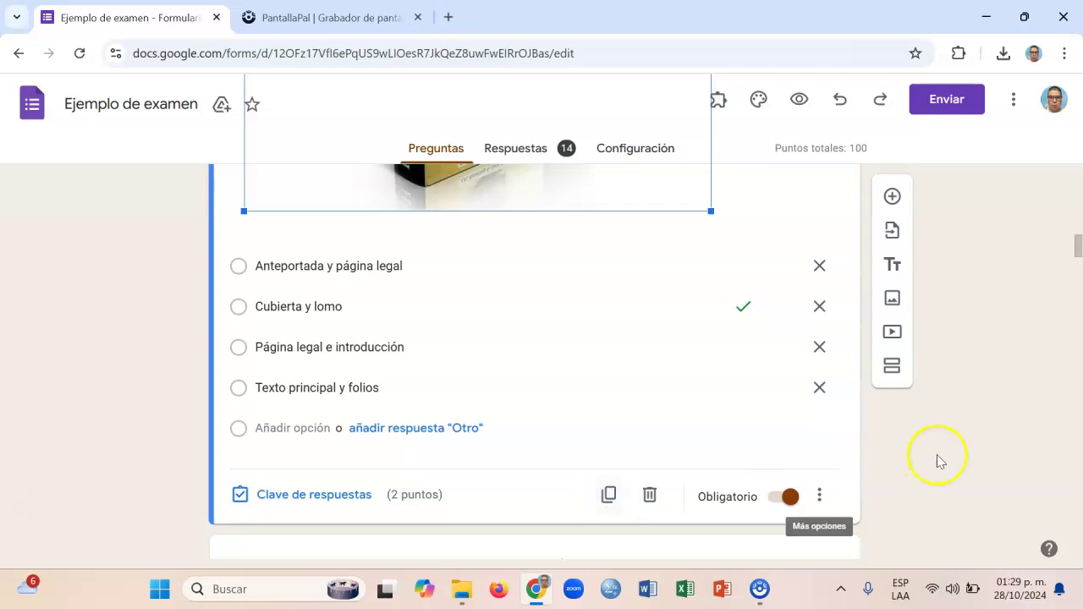
pyautogui.moveTo(1077, 246); pyautogui.dragTo(1071, 237)
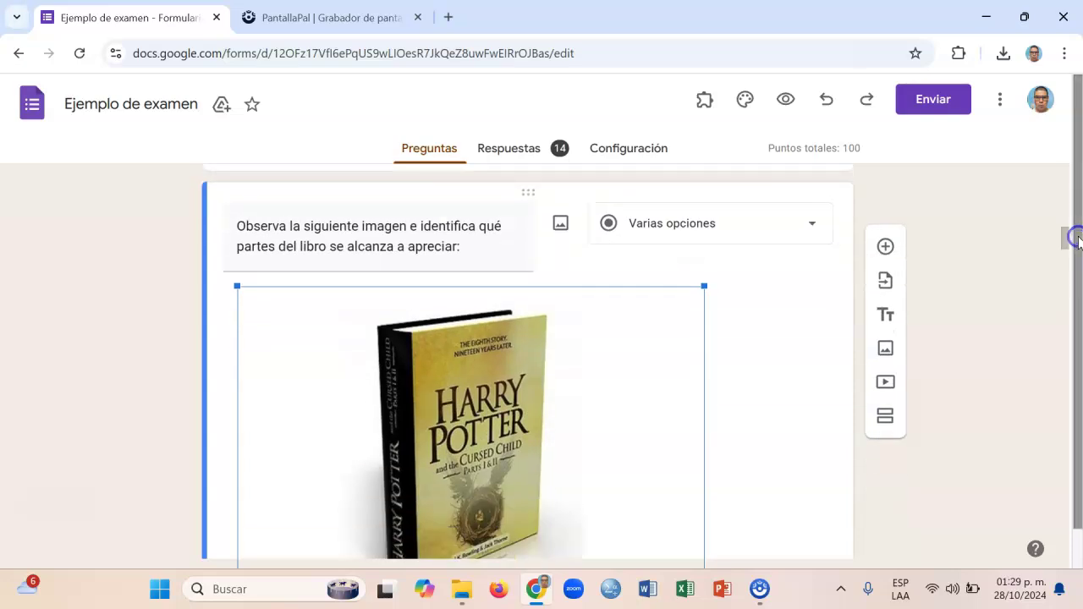
# Open image insertion for the book-parts question and examine the upload, URL, Fotos, Google Drive and Google Imágenes sources
pyautogui.tripleClick(474, 240)
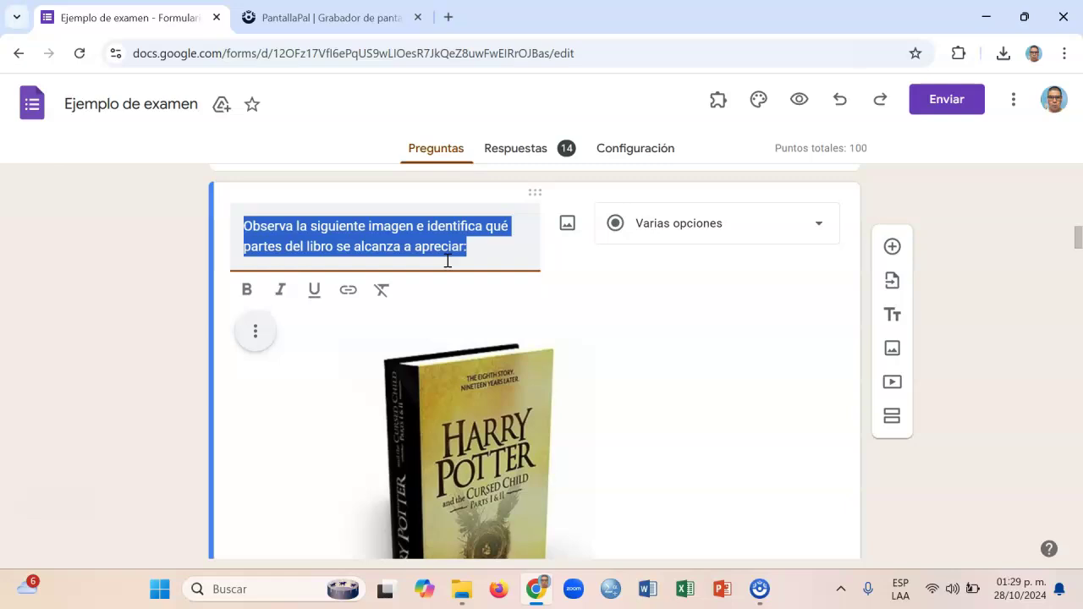
pyautogui.click(567, 225)
pyautogui.click(567, 227)
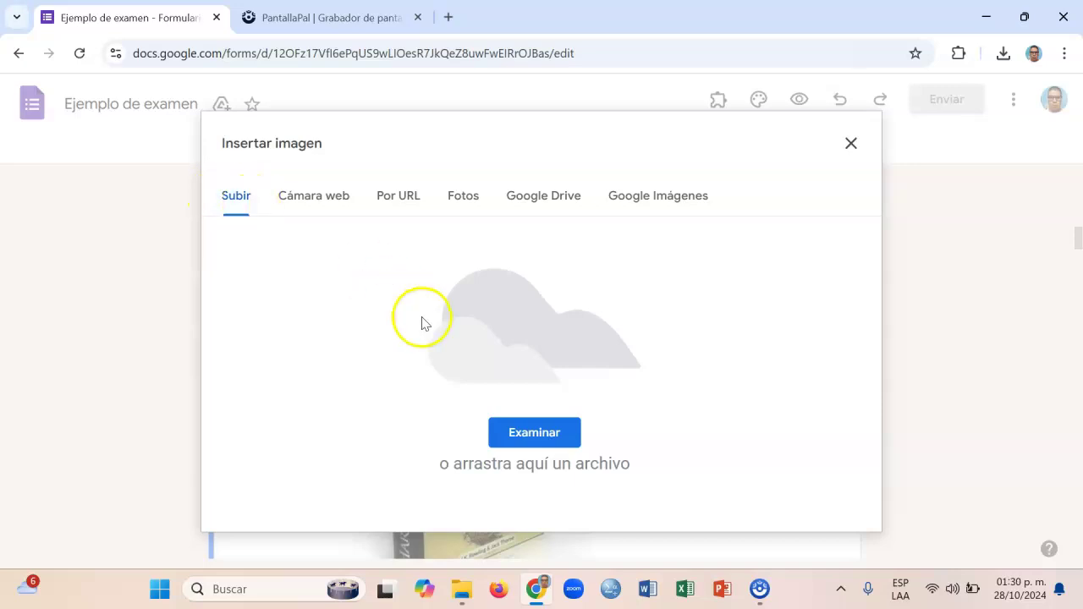
pyautogui.click(541, 440)
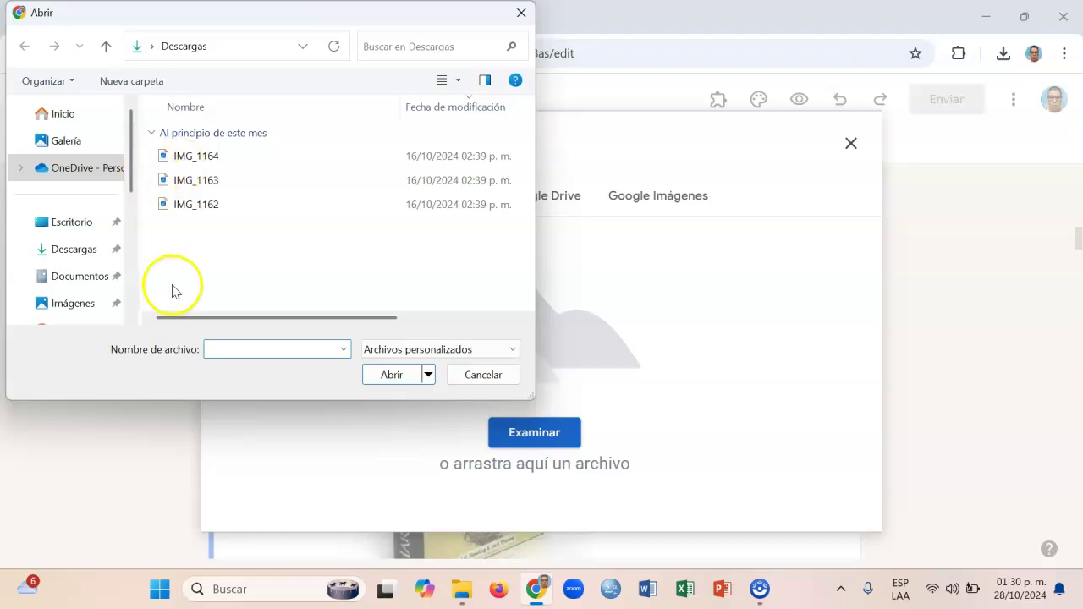
pyautogui.click(521, 14)
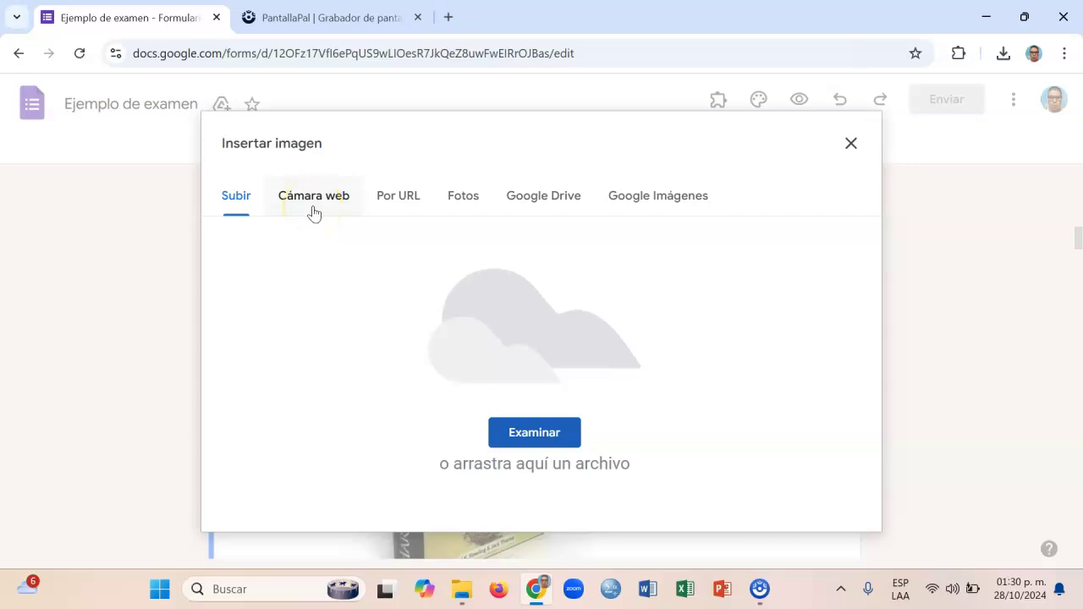
pyautogui.click(407, 203)
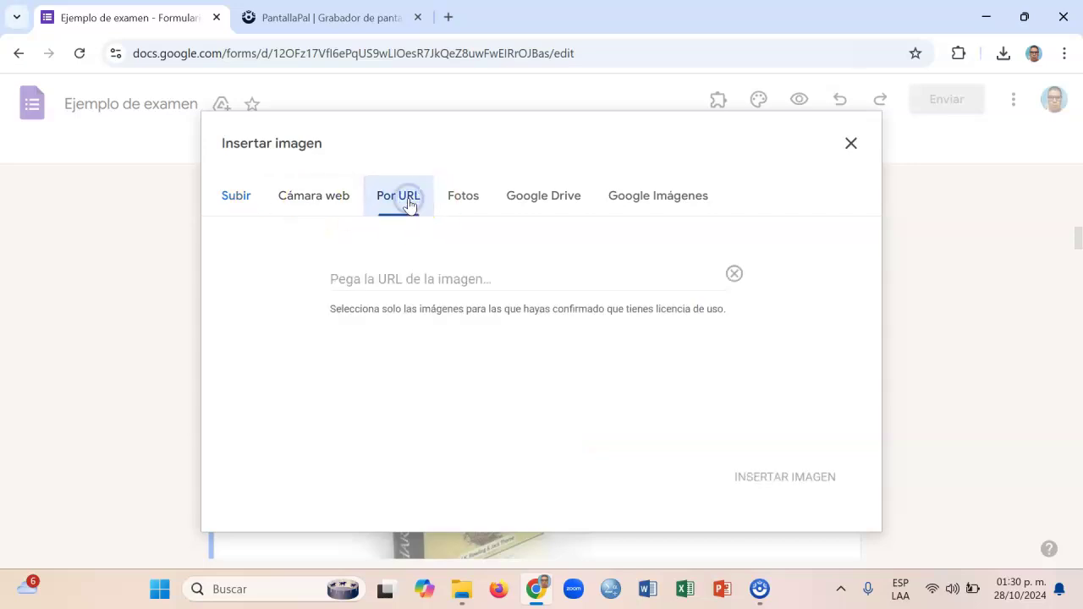
pyautogui.click(449, 19)
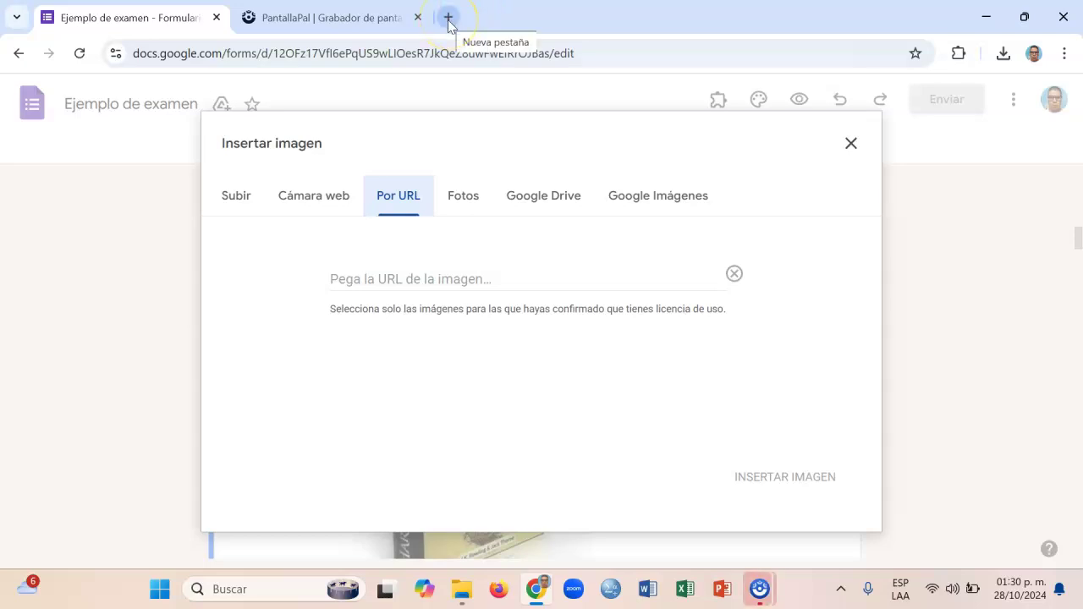
pyautogui.click(459, 192)
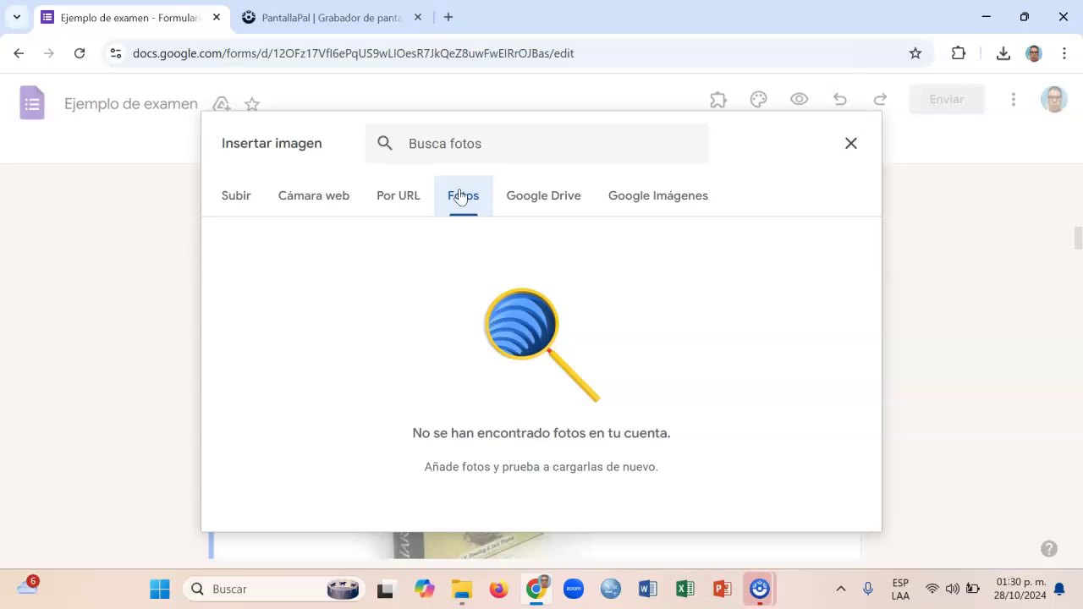
pyautogui.click(542, 198)
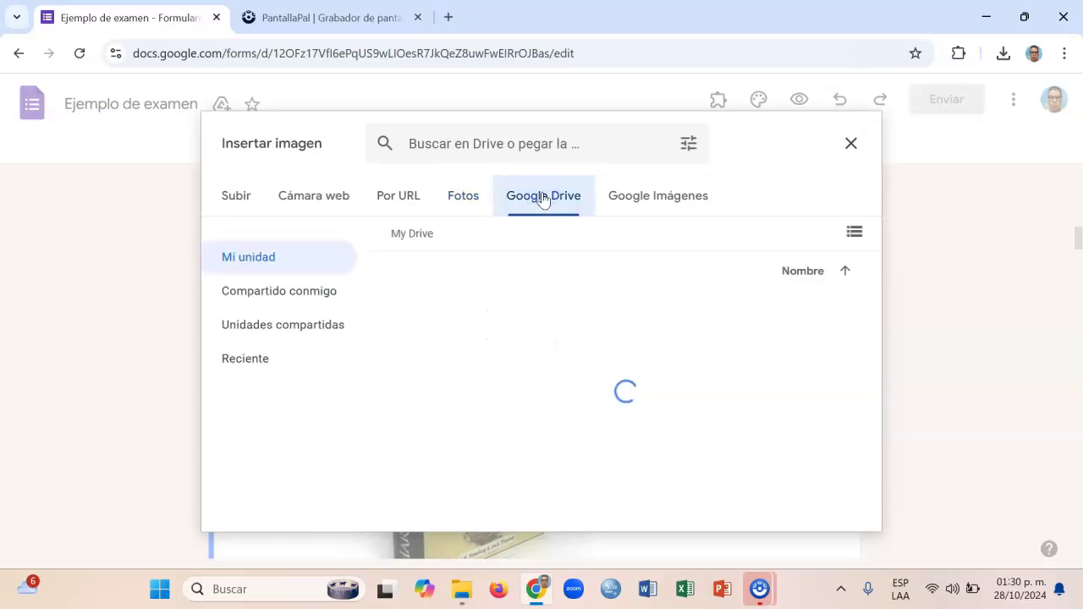
pyautogui.click(656, 205)
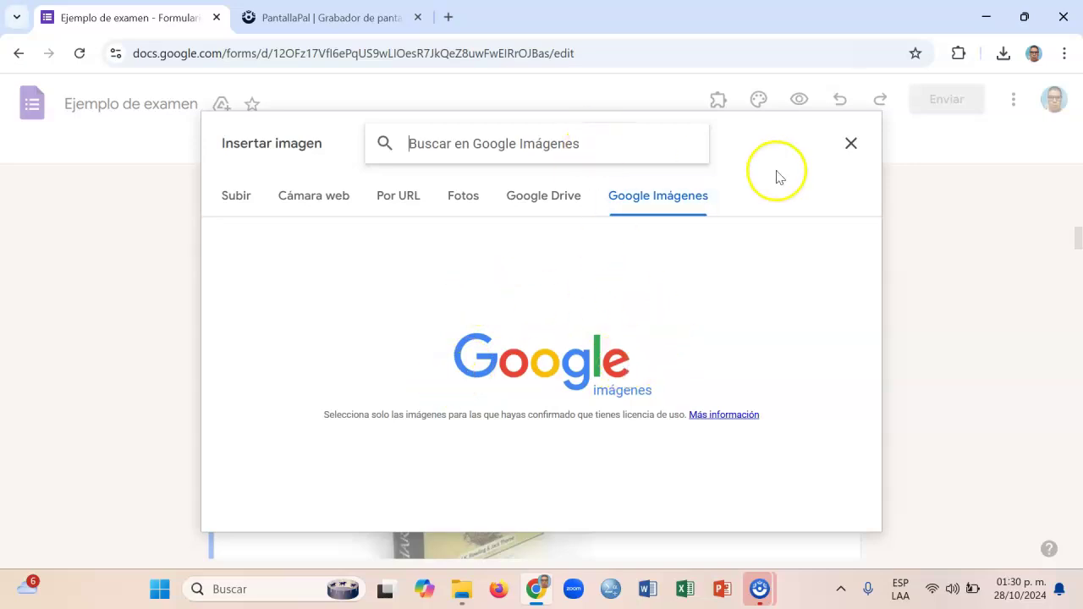
# Close the image insertion dialog and examine the answer options of the Harry Potter book image question
pyautogui.click(851, 144)
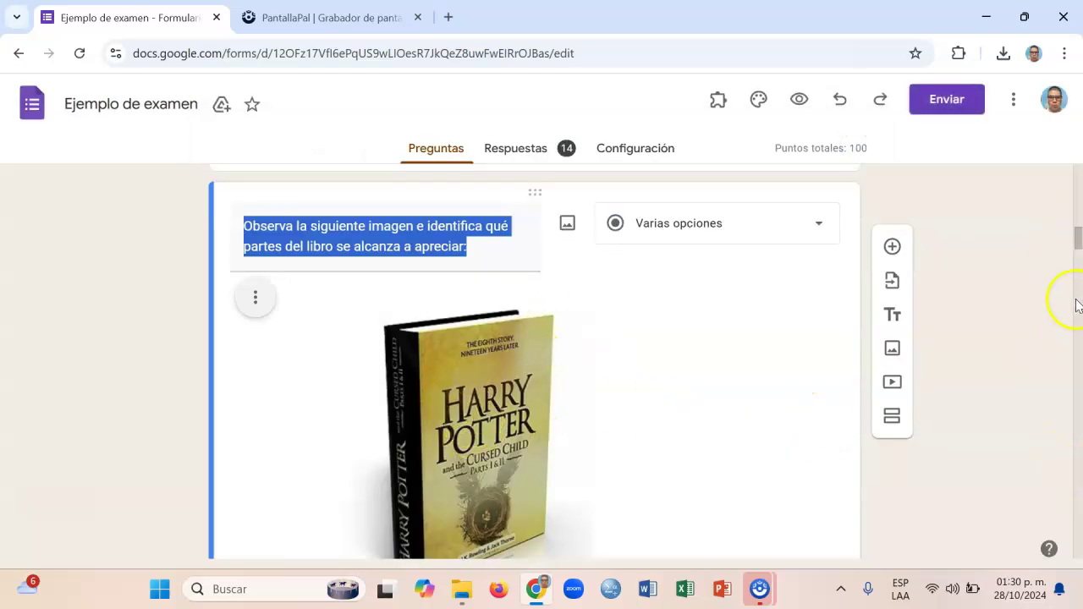
pyautogui.click(1078, 241)
pyautogui.moveTo(1078, 242); pyautogui.dragTo(1077, 246)
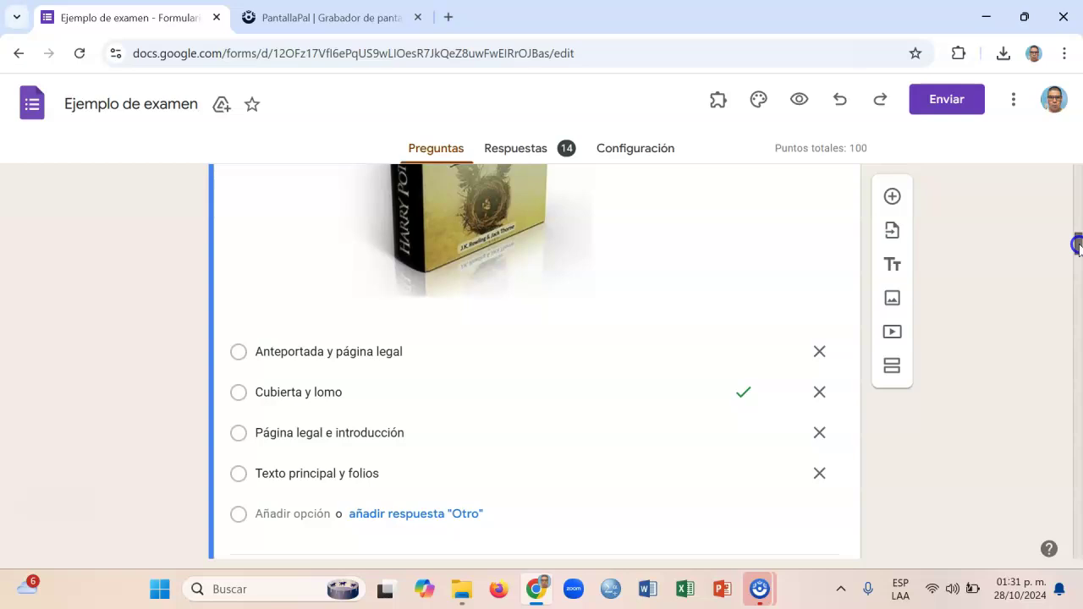
pyautogui.moveTo(1078, 244); pyautogui.dragTo(1078, 245)
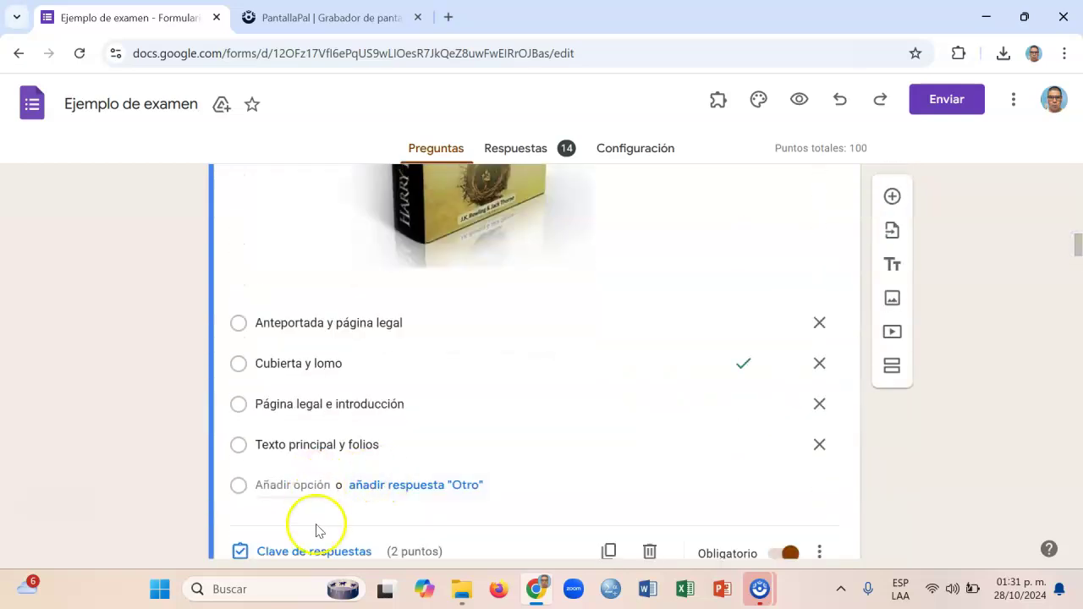
# Open the answer key of the Harry Potter book image question and examine its points and correct answer, closing it without changes
pyautogui.click(318, 553)
pyautogui.doubleClick(764, 174)
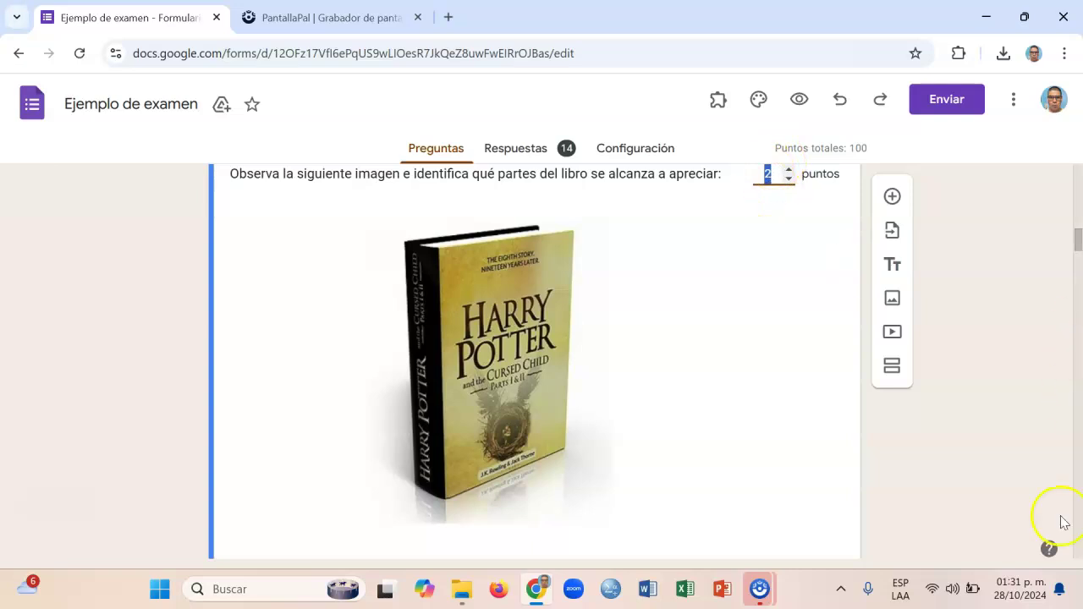
pyautogui.moveTo(1077, 238)
pyautogui.mouseDown()
pyautogui.moveTo(1077, 279)
pyautogui.moveTo(1077, 254)
pyautogui.mouseUp()
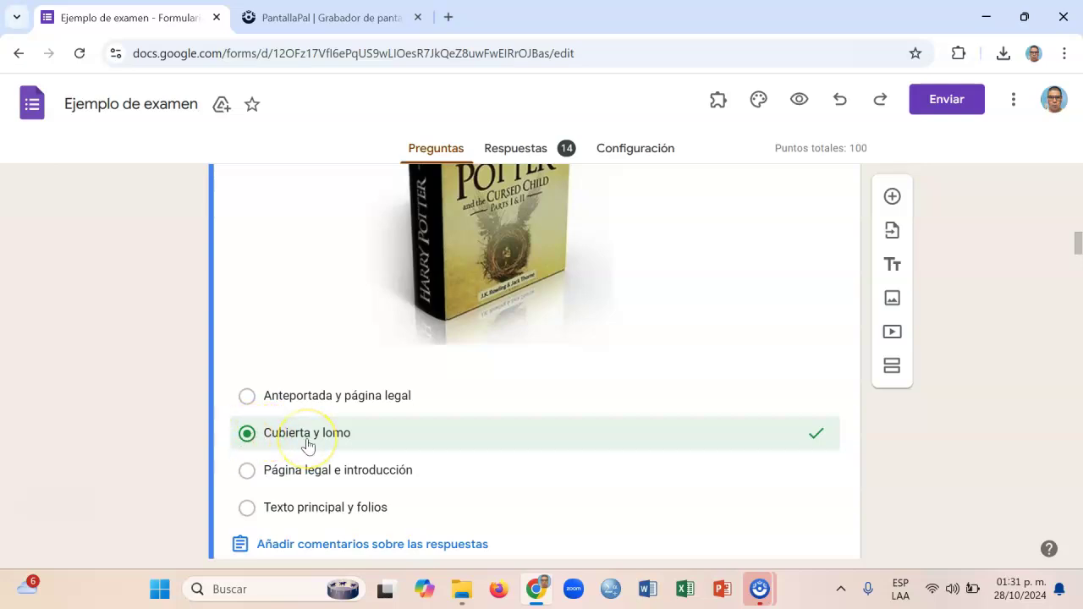
pyautogui.click(1078, 247)
pyautogui.scroll(-3, 1078, 247)
pyautogui.click(805, 314)
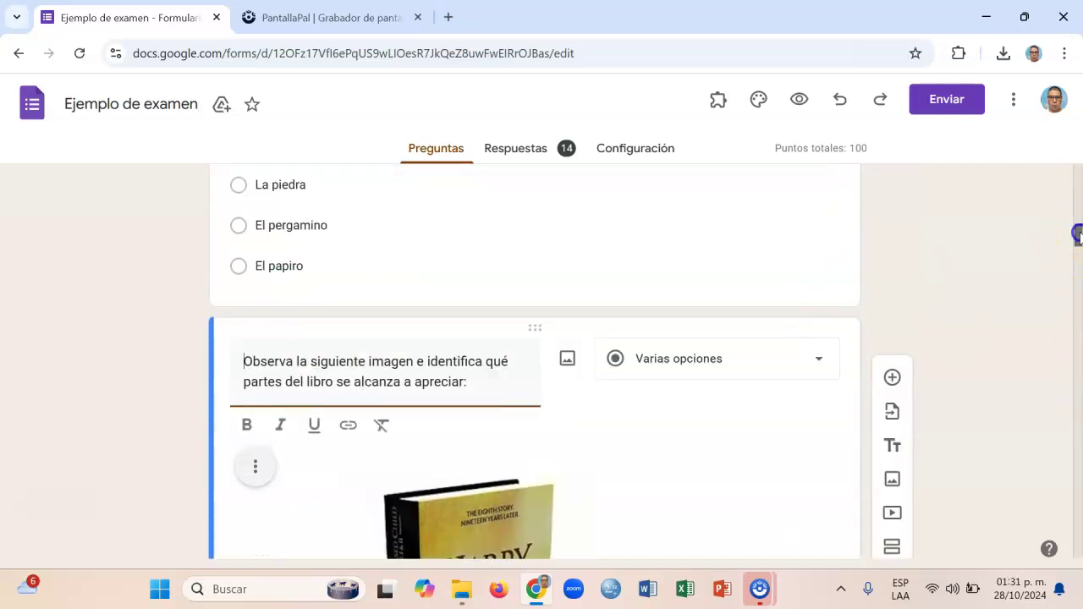
# Open the questions with the "A León Werth" page image and the printing-note page image in turn, examining their pictures and answer options
pyautogui.moveTo(1078, 234)
pyautogui.mouseDown()
pyautogui.moveTo(1078, 263)
pyautogui.moveTo(1078, 253)
pyautogui.mouseUp()
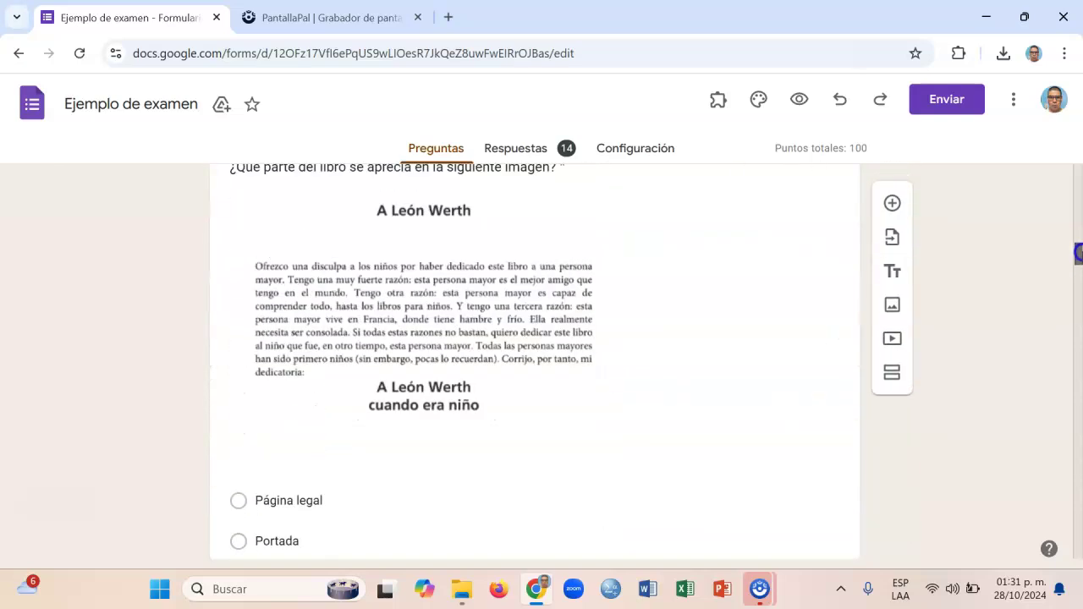
pyautogui.click(415, 309)
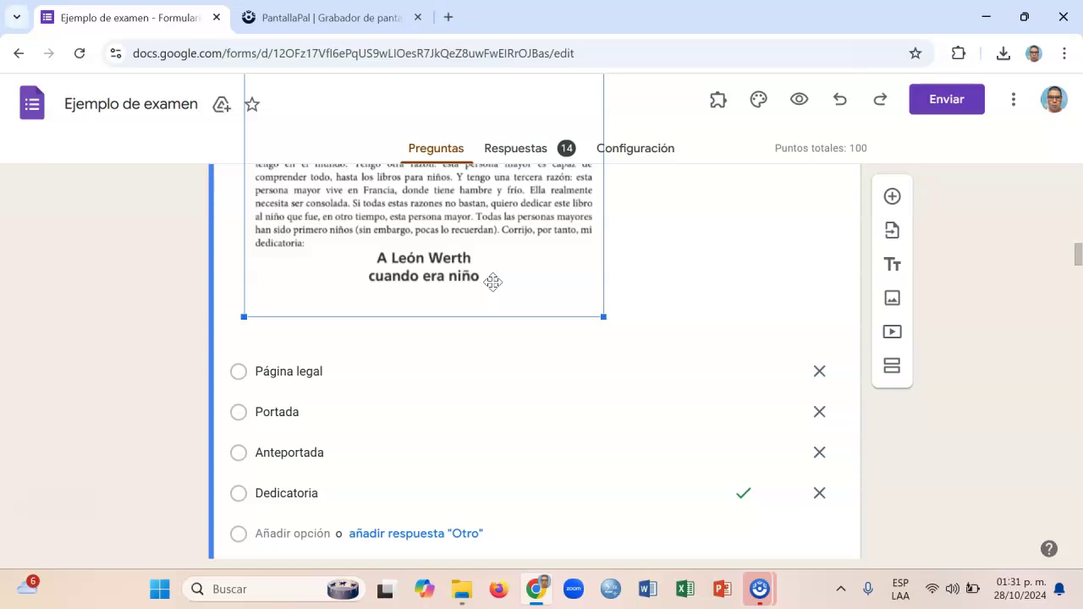
pyautogui.click(1079, 259)
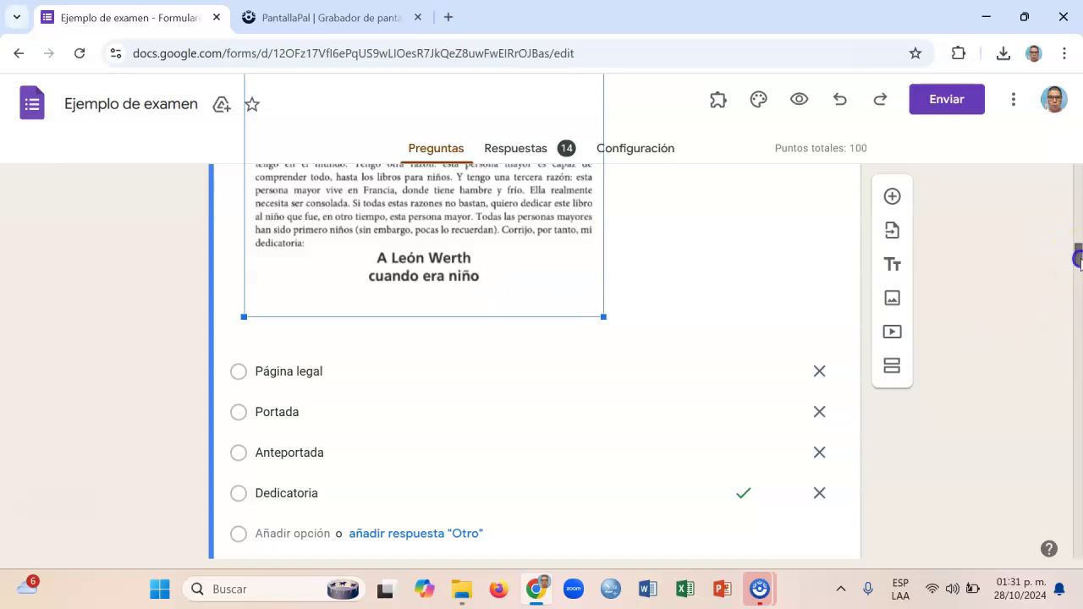
pyautogui.moveTo(1080, 259); pyautogui.dragTo(1080, 268)
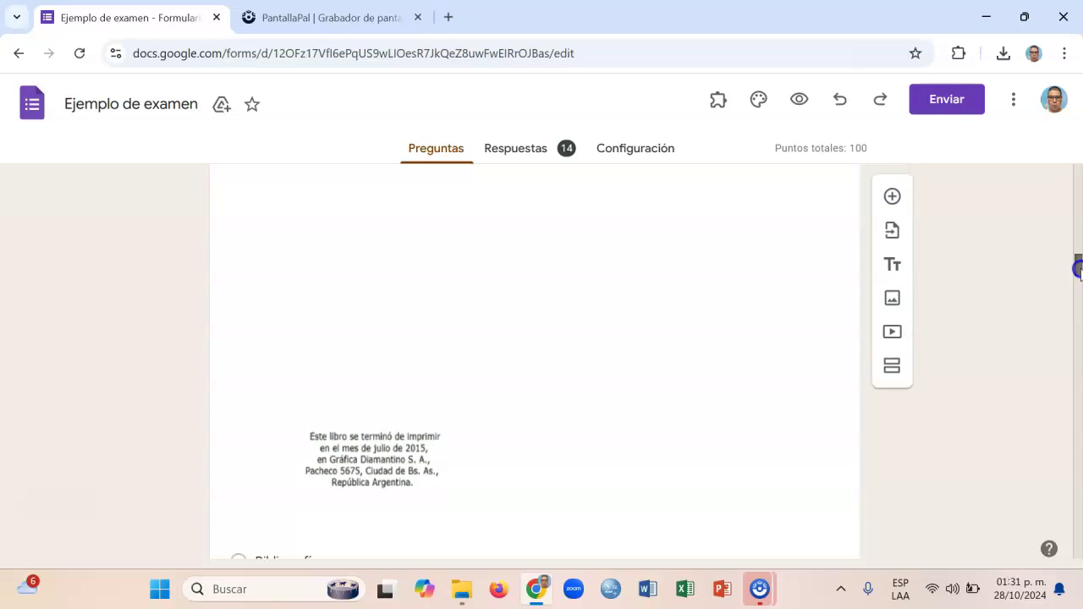
pyautogui.click(363, 459)
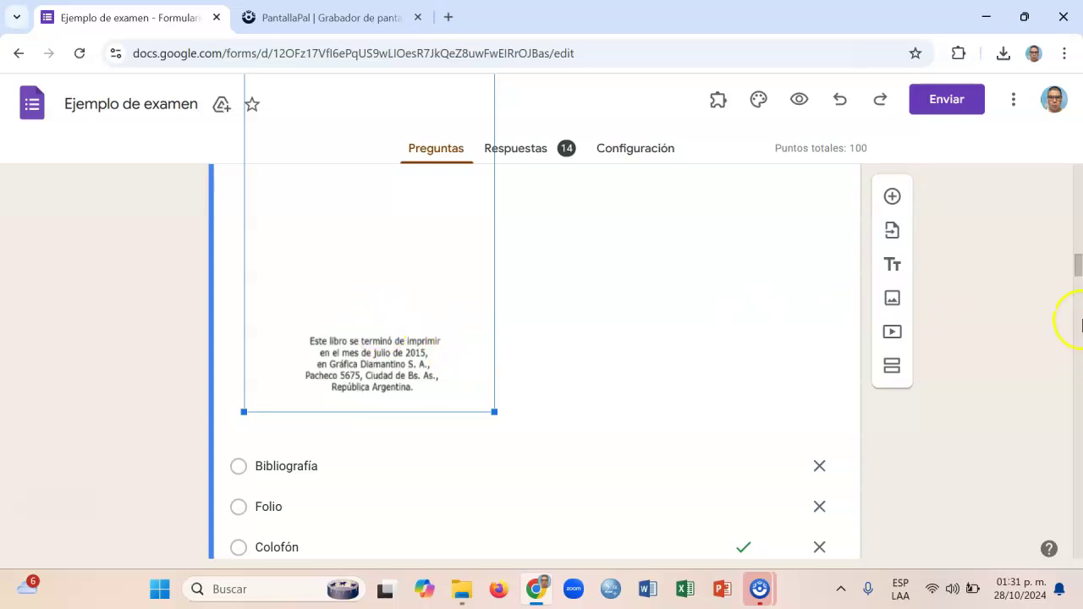
# Open the question showing the page with the ISBN and publisher details and examine its image and options
pyautogui.click(1078, 260)
pyautogui.moveTo(1078, 262); pyautogui.dragTo(1079, 277)
pyautogui.click(404, 393)
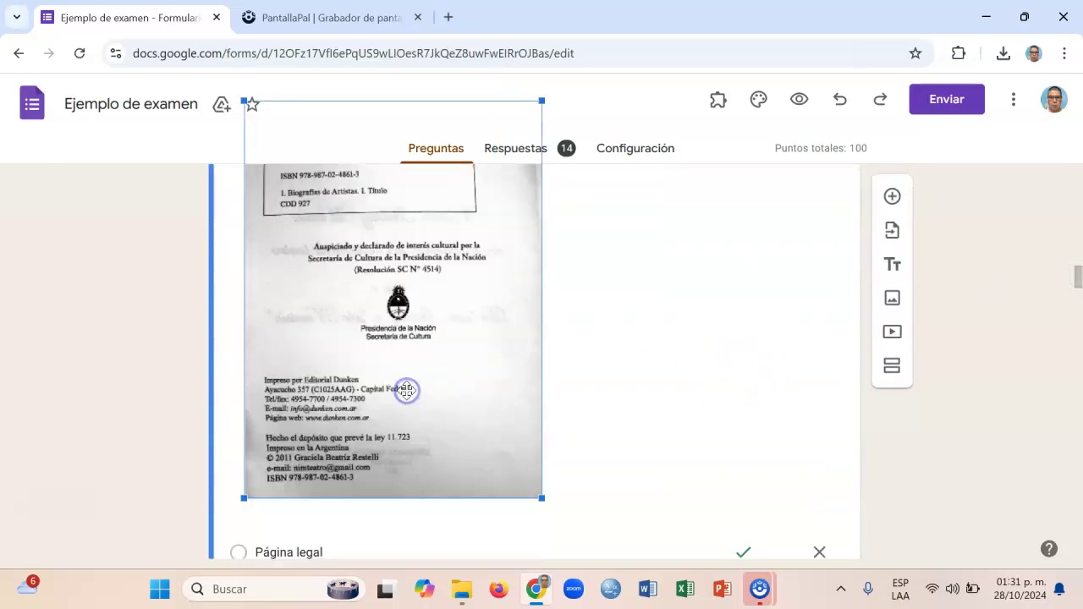
# Examine the transition from the end of section 2 to the title and instructions of section 3
pyautogui.click(1078, 278)
pyautogui.moveTo(1078, 277); pyautogui.dragTo(1078, 334)
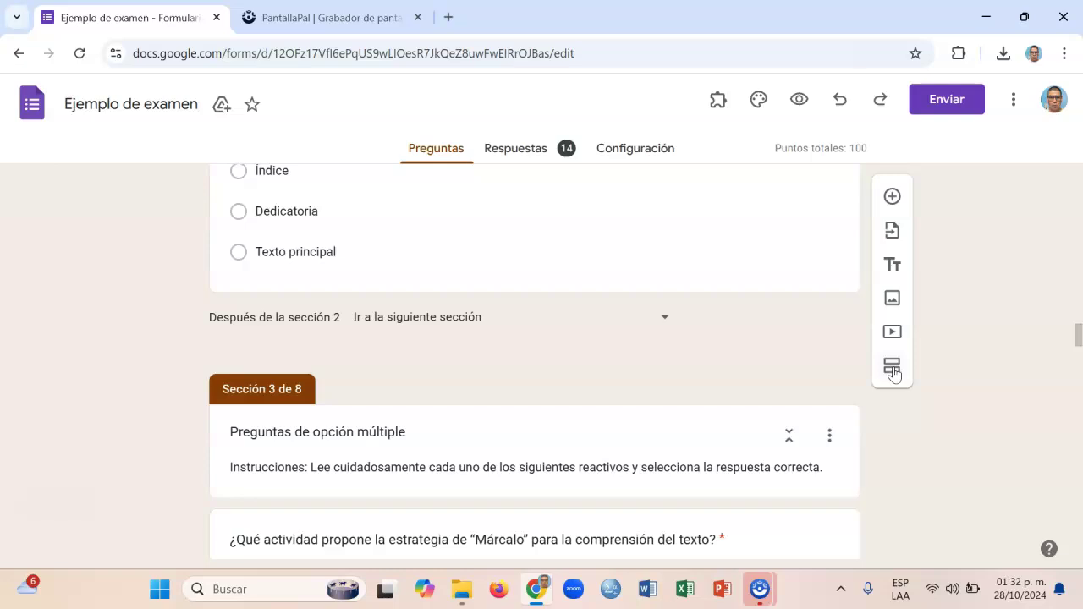
pyautogui.click(1080, 366)
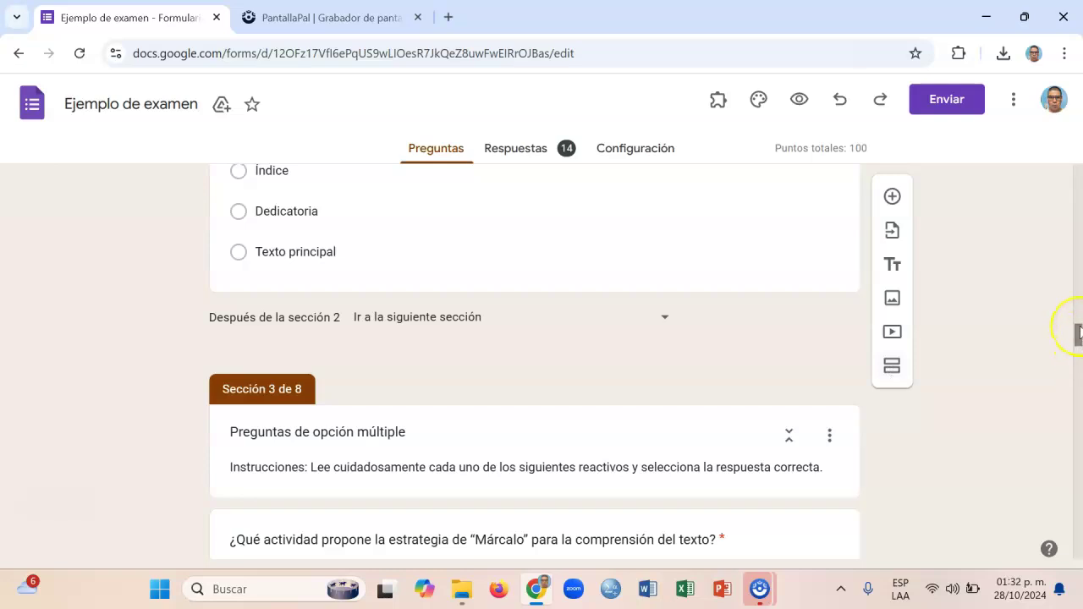
pyautogui.click(1079, 344)
pyautogui.moveTo(1080, 345); pyautogui.dragTo(1080, 342)
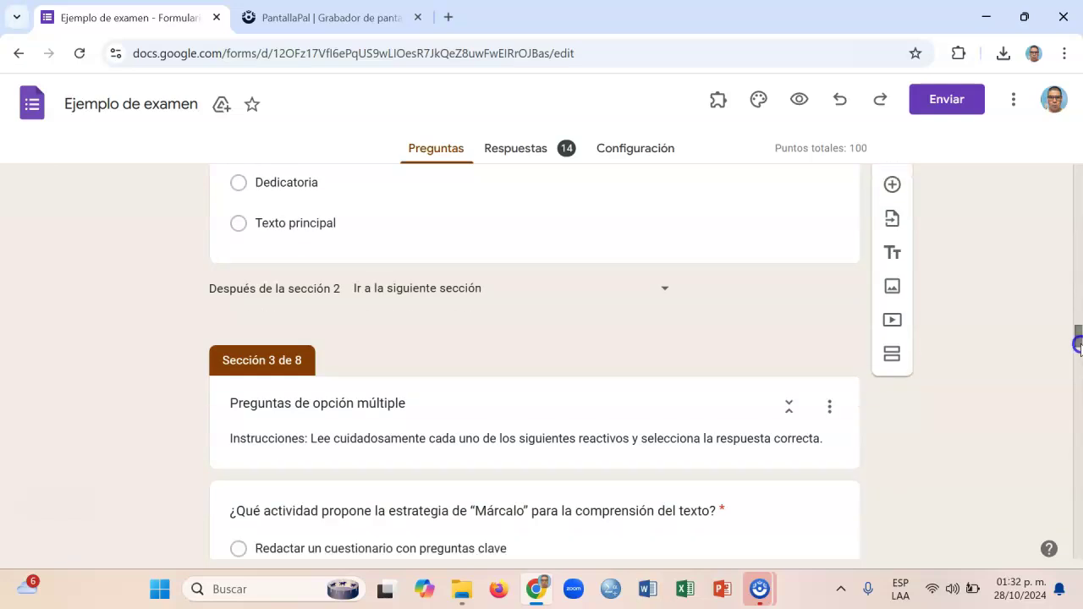
# Open the section 3 question about the "Márcalo" strategy and examine its answer options and settings
pyautogui.scroll(-5, 1079, 335)
pyautogui.scroll(5, 1078, 336)
pyautogui.moveTo(1078, 335); pyautogui.dragTo(1078, 338)
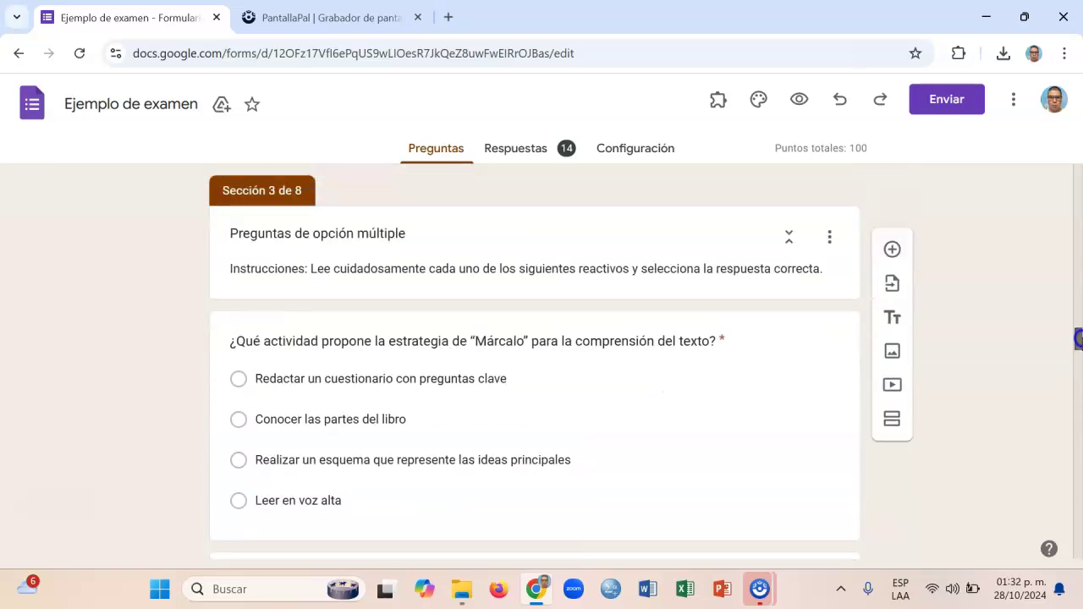
pyautogui.click(621, 444)
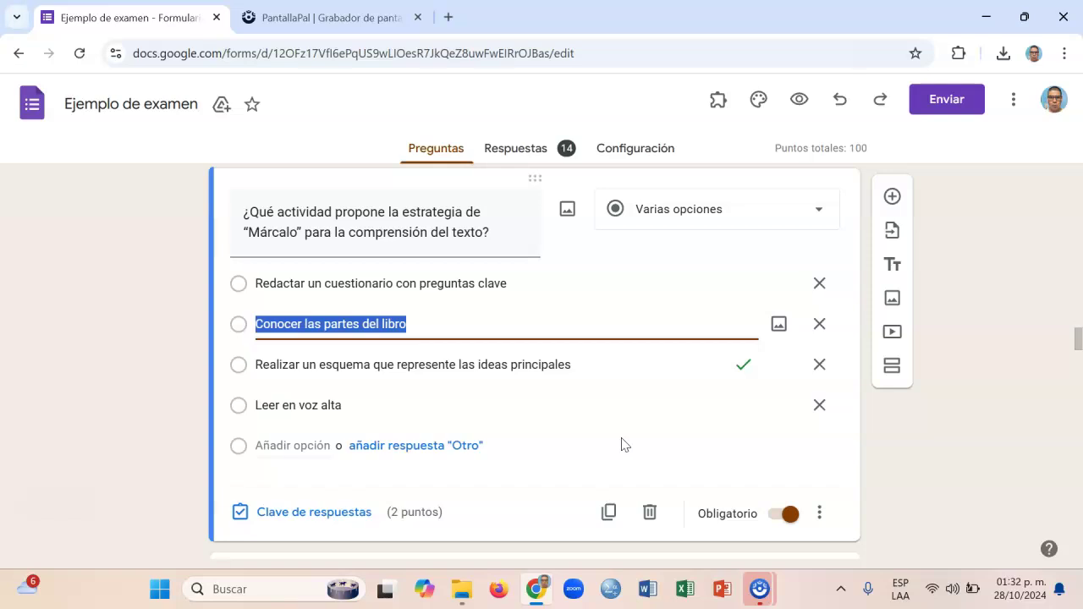
# Open the section 3 question with the lettering article image and examine its underlined text
pyautogui.click(1077, 341)
pyautogui.moveTo(1077, 341); pyautogui.dragTo(1078, 371)
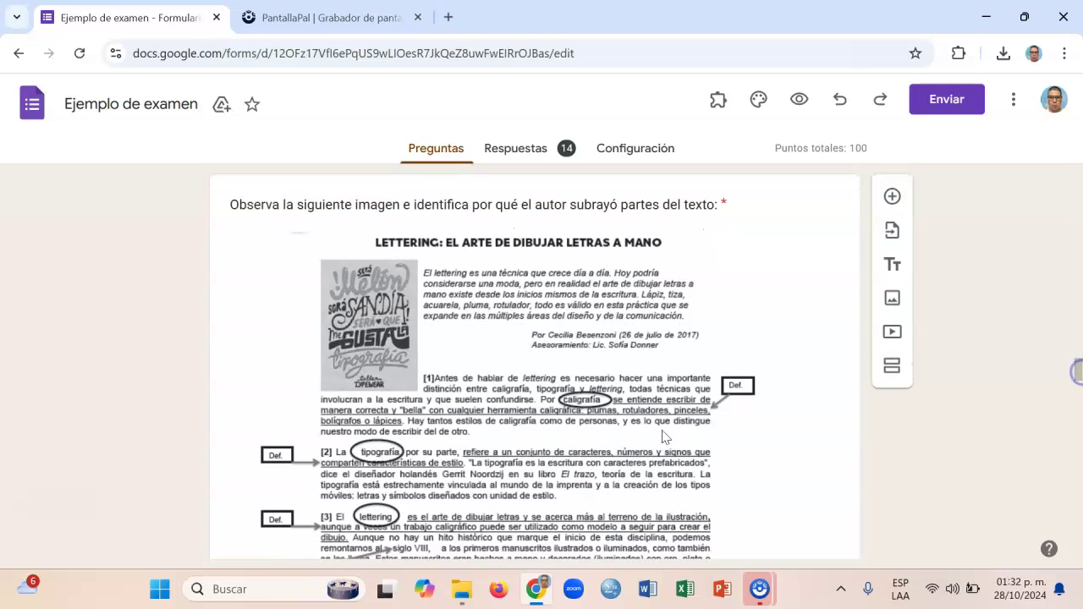
pyautogui.click(482, 411)
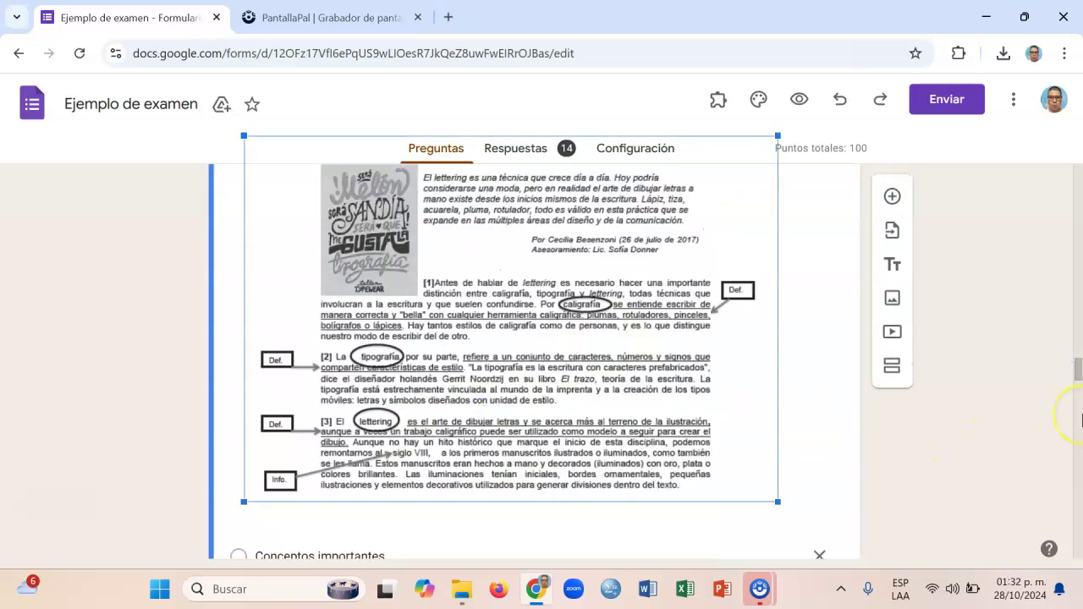
# Go to section 4 on multi-item reading questions and open its "Lectura" item
pyautogui.click(1079, 381)
pyautogui.click(1078, 370)
pyautogui.moveTo(1079, 371); pyautogui.dragTo(1078, 386)
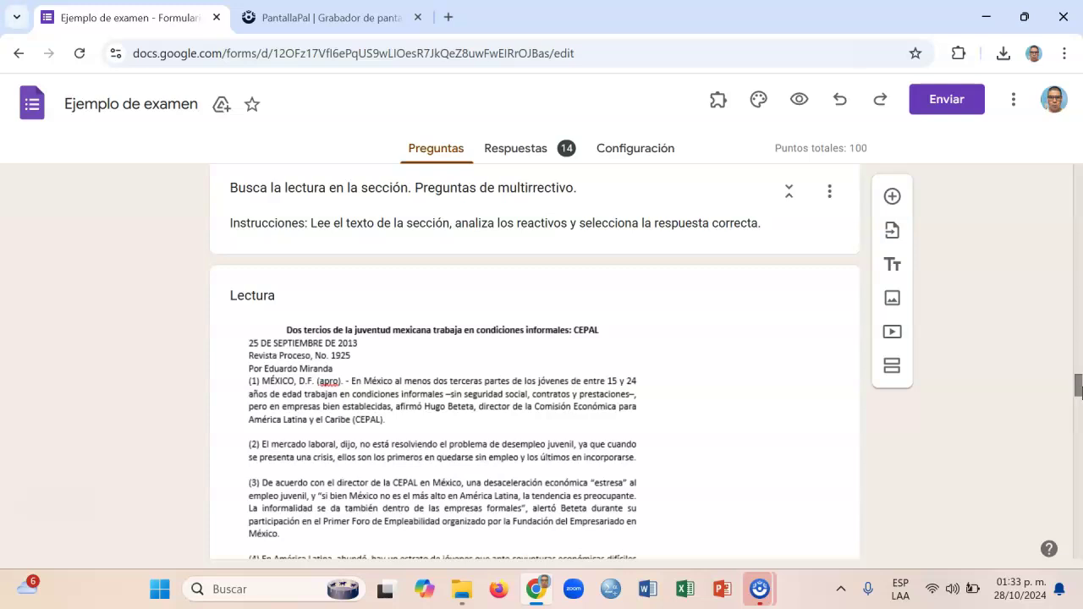
pyautogui.click(1078, 383)
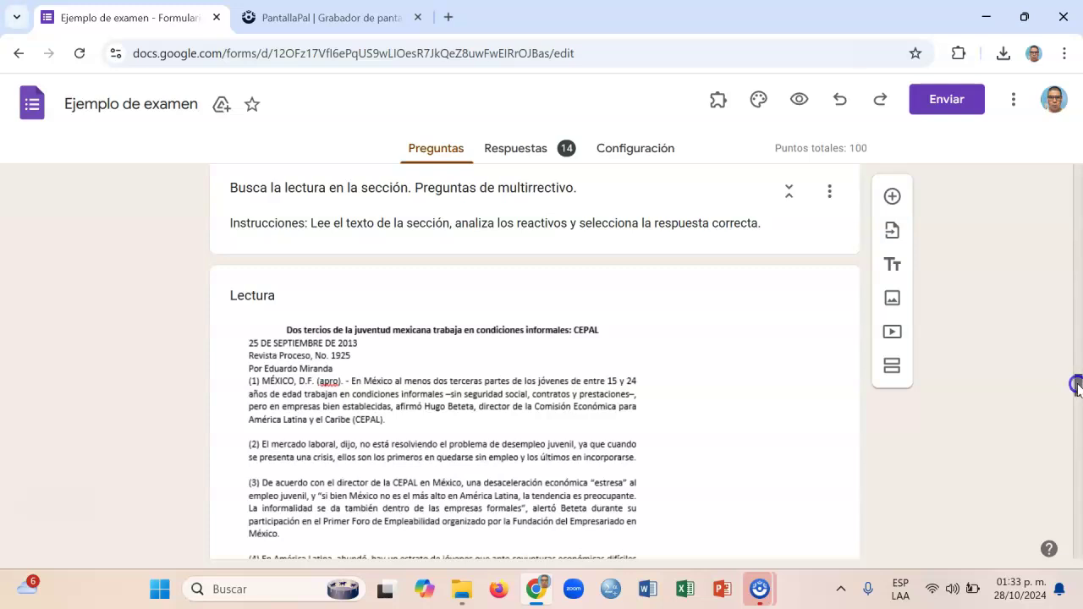
pyautogui.click(304, 288)
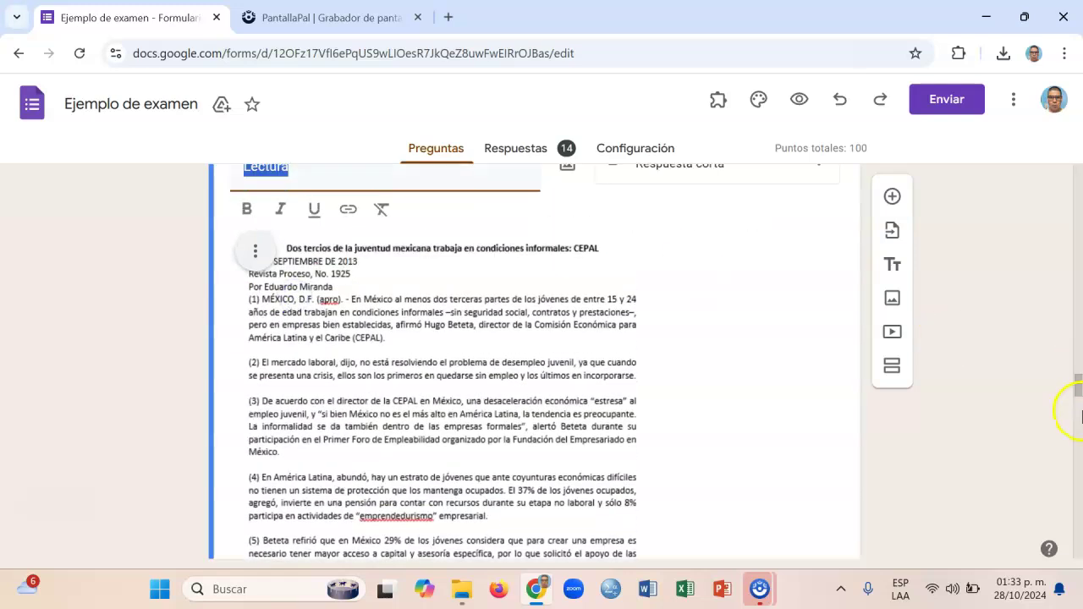
# Examine the section 4 instructions and the "Lectura" item's reading image and short-answer field
pyautogui.click(1077, 385)
pyautogui.scroll(2, 1078, 385)
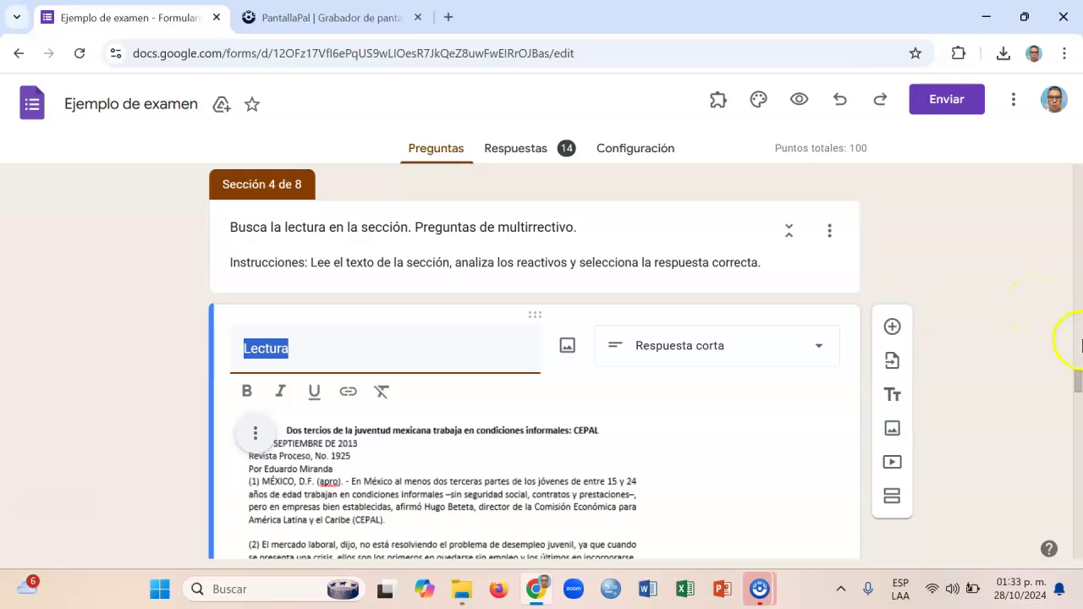
pyautogui.click(1076, 382)
pyautogui.click(1076, 387)
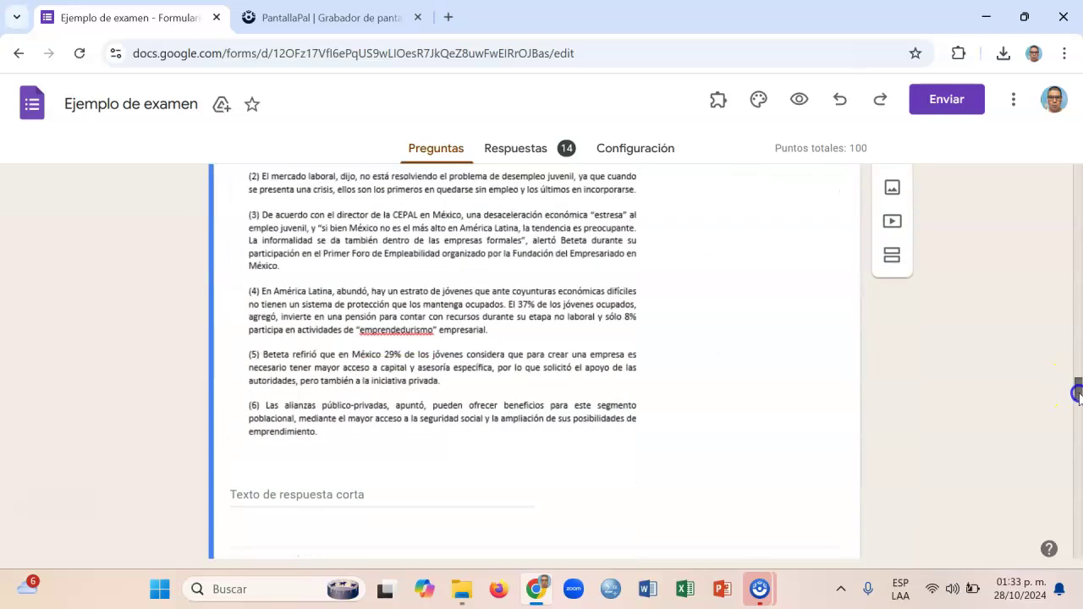